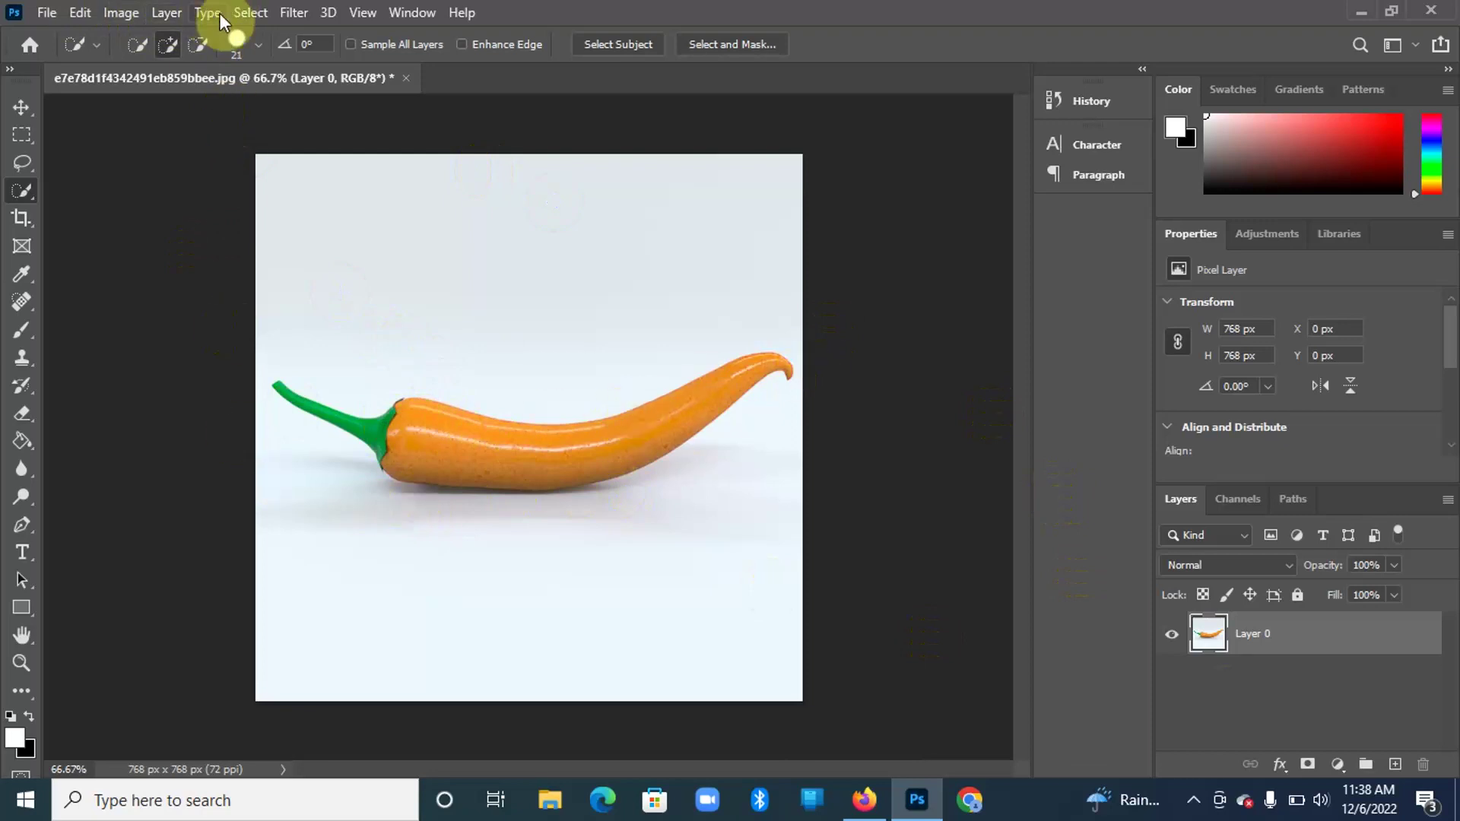
Select the pepper with Select > Subject and copy it onto a new Layer 1.
{"action": "left_click", "coordinate": [248, 14]}
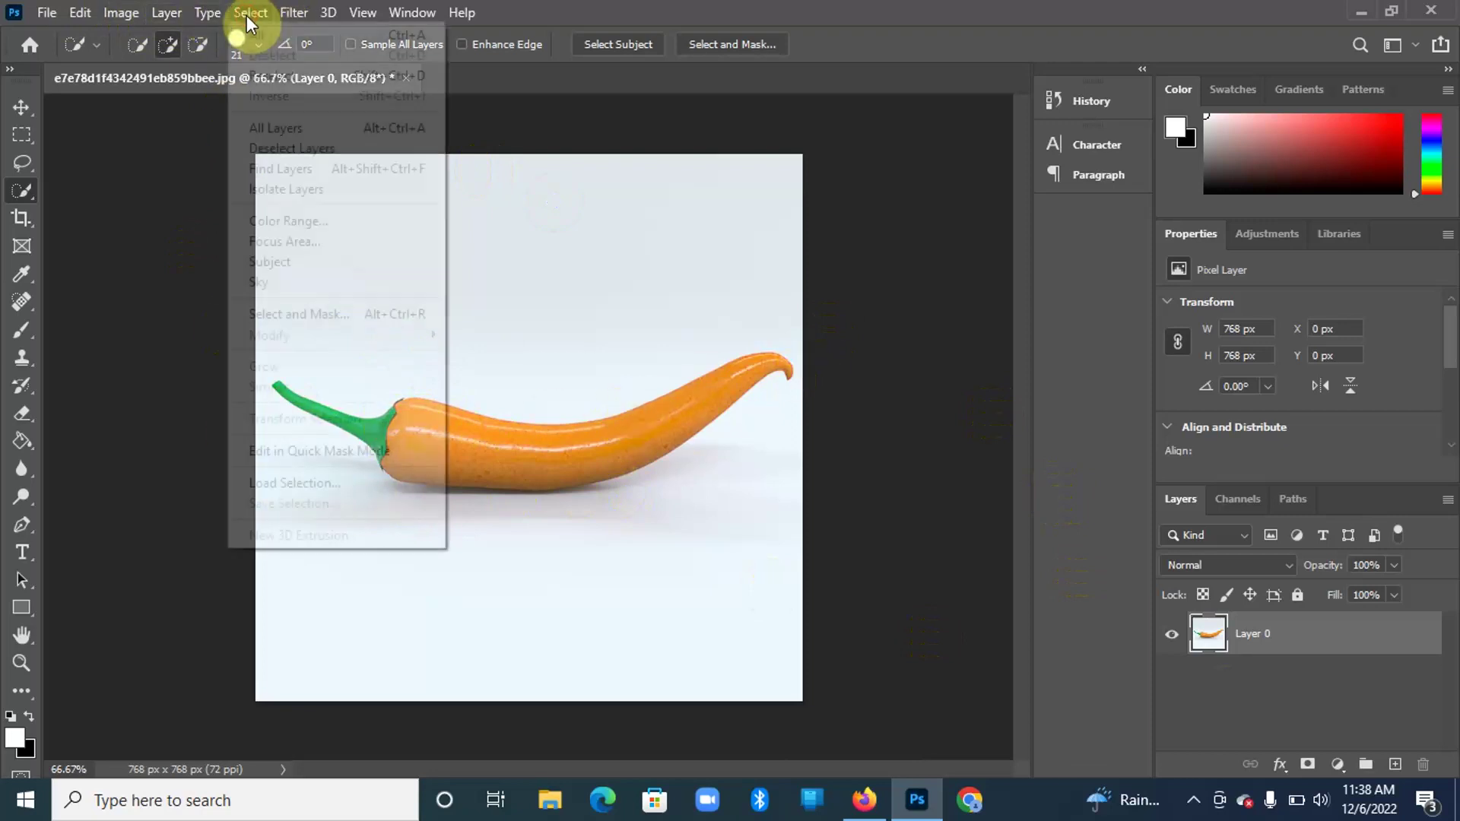
{"action": "left_click", "coordinate": [268, 264]}
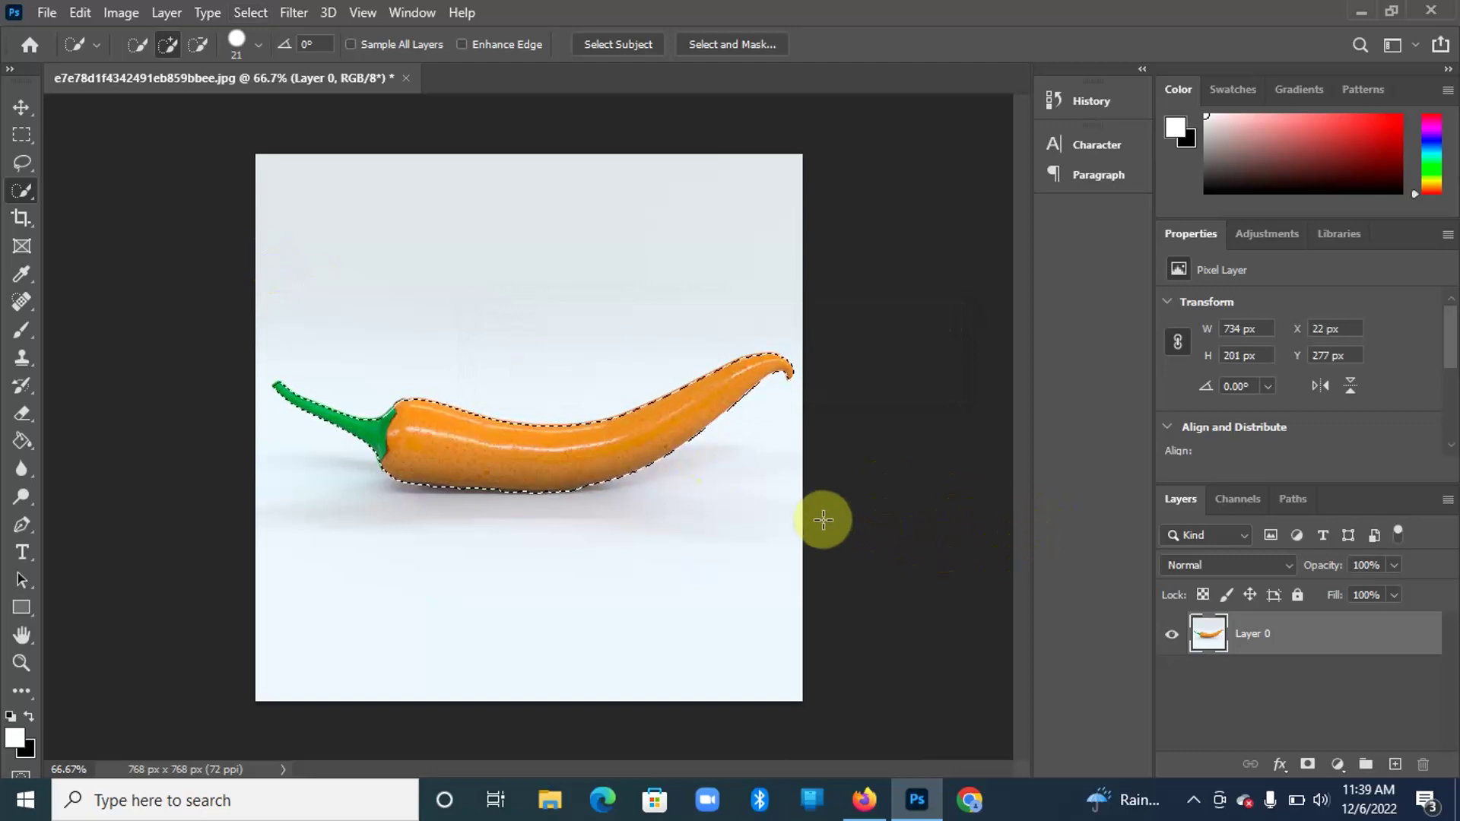
{"action": "key", "text": "ctrl+j"}
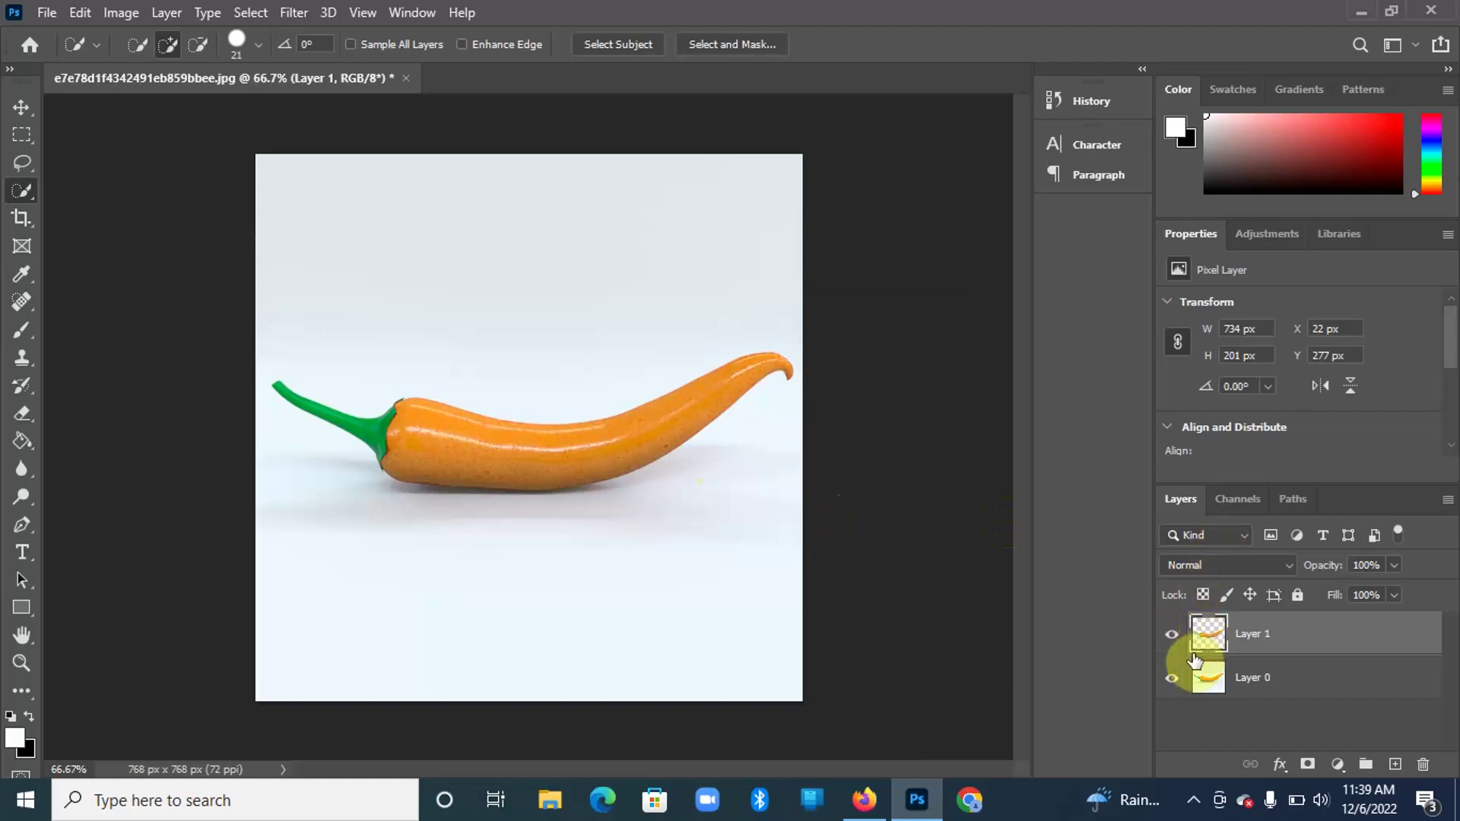
Hide and reshow Layer 0 to check the cut-out, then make Layer 0 active.
{"action": "left_click", "coordinate": [1171, 679]}
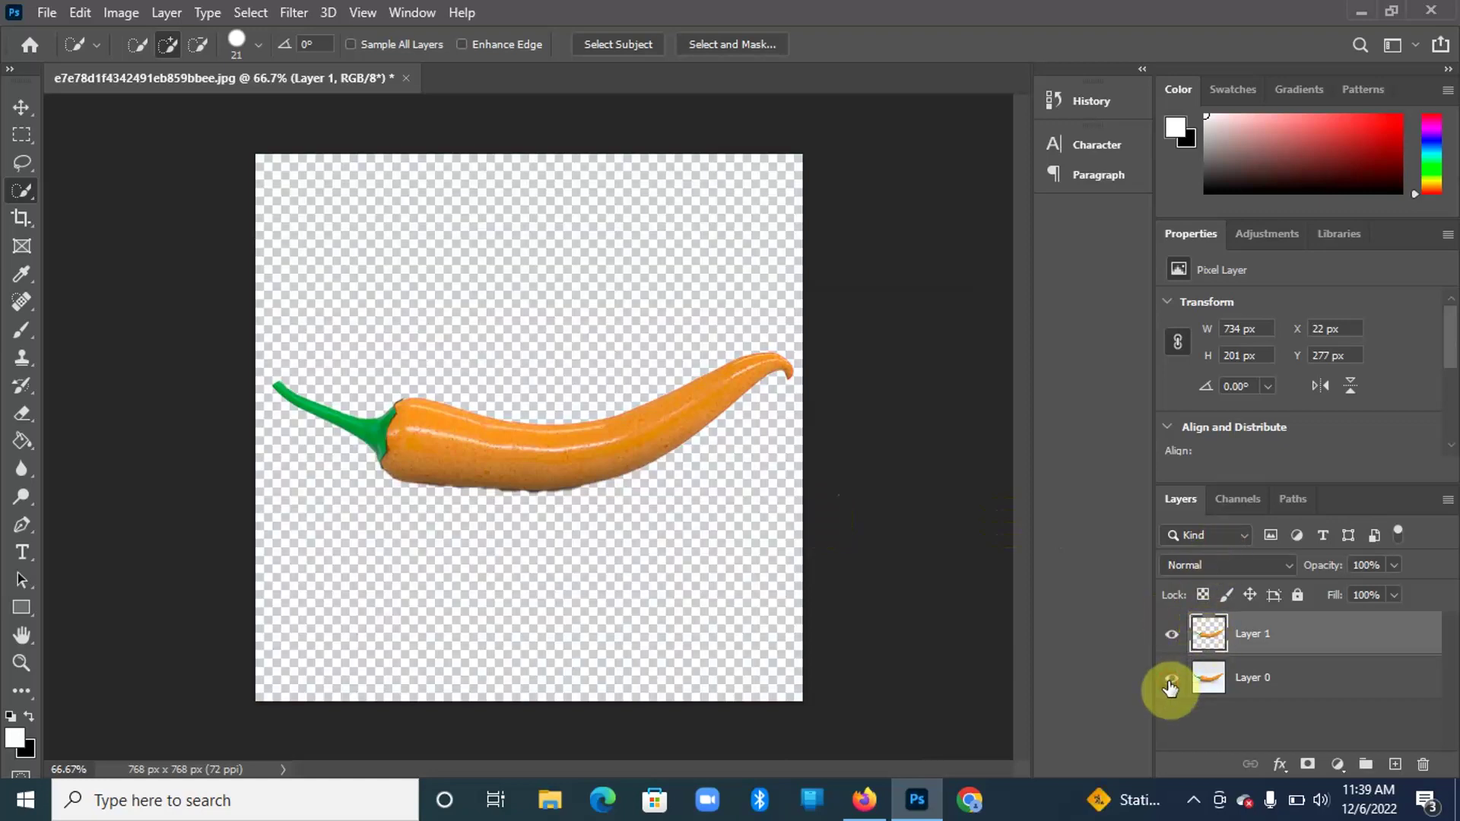
{"action": "left_click", "coordinate": [1170, 685]}
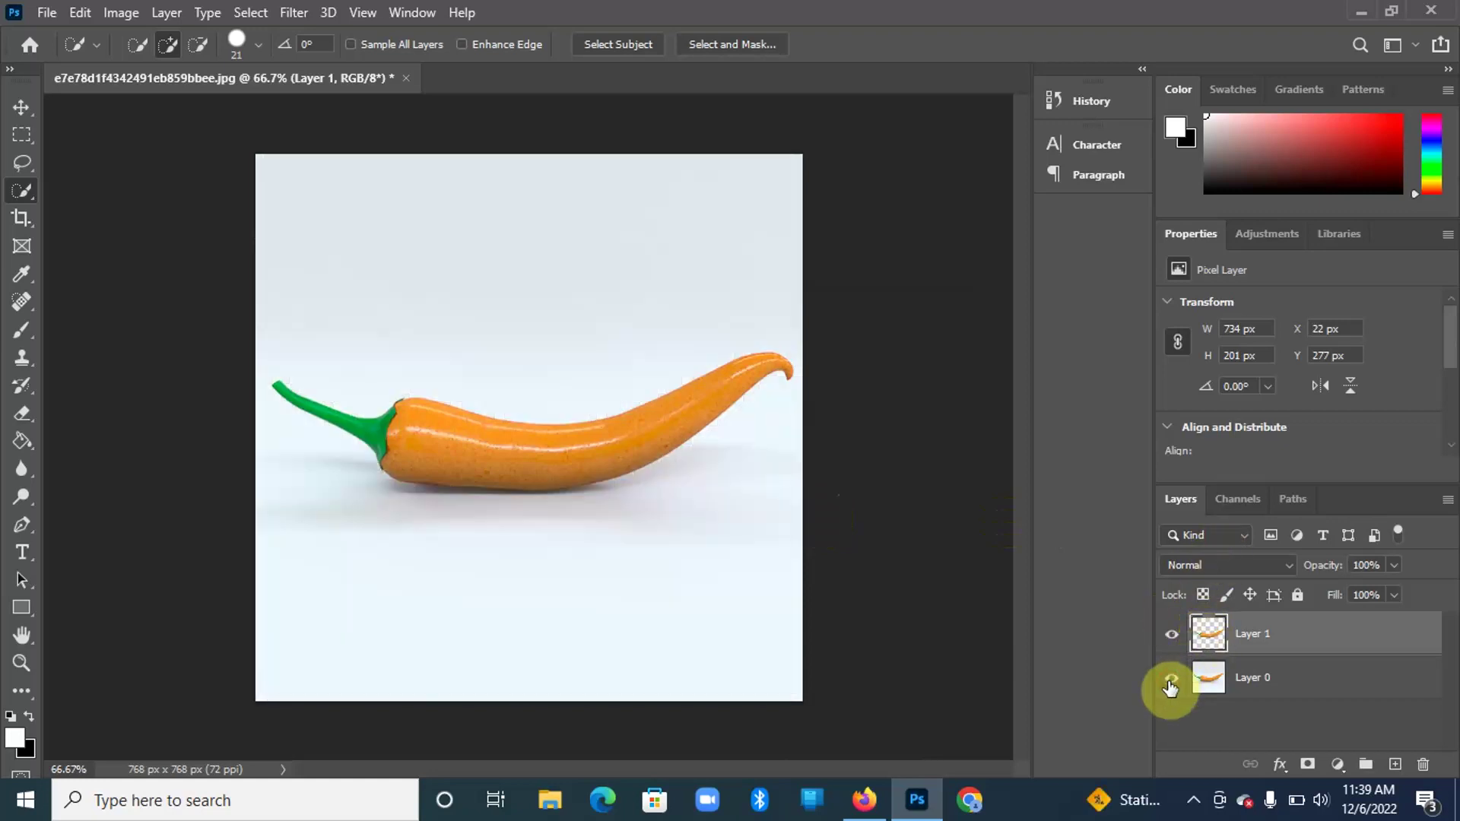
{"action": "left_click", "coordinate": [1298, 678]}
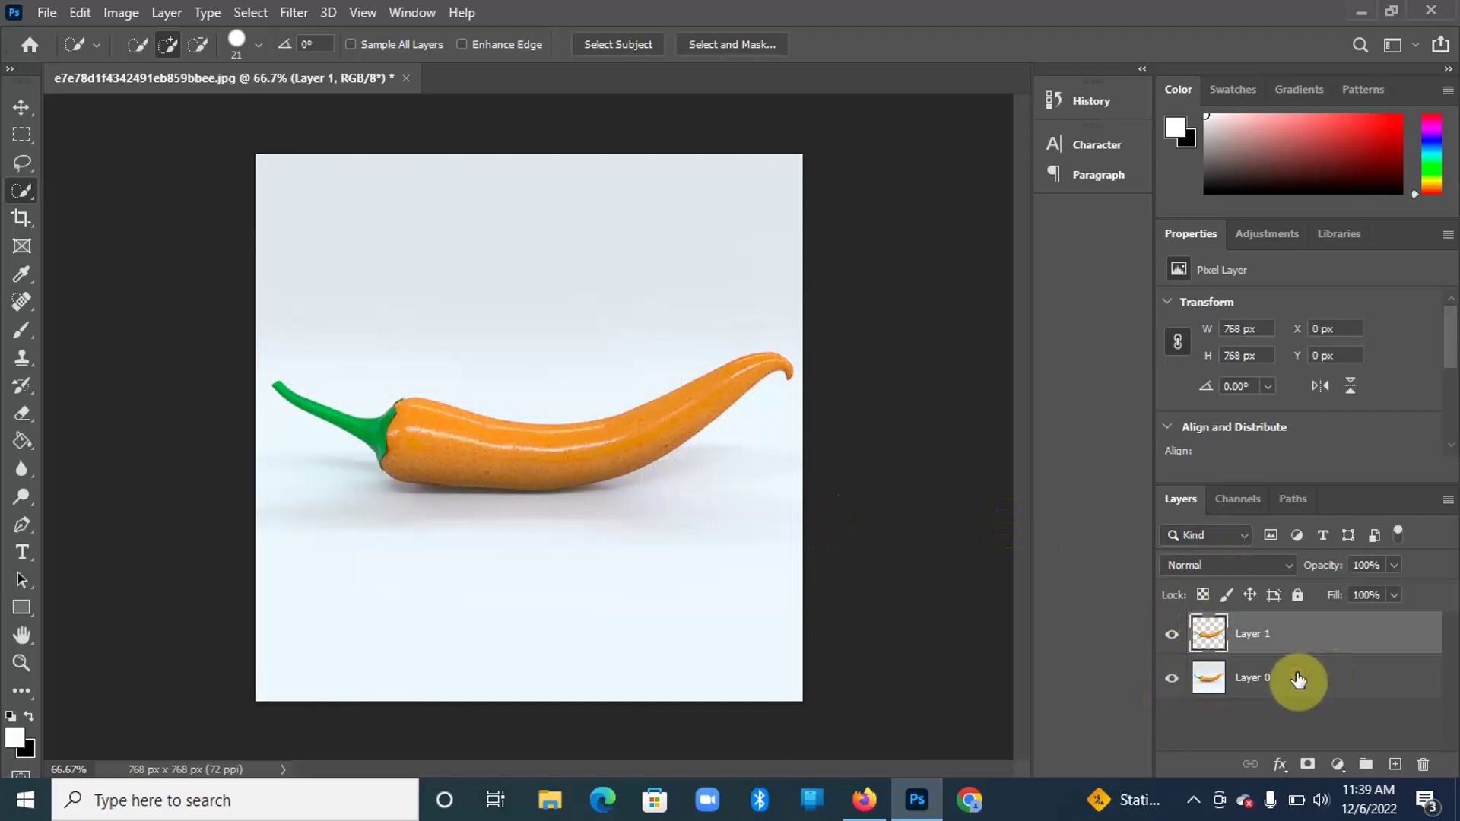
{"action": "left_click", "coordinate": [1297, 679]}
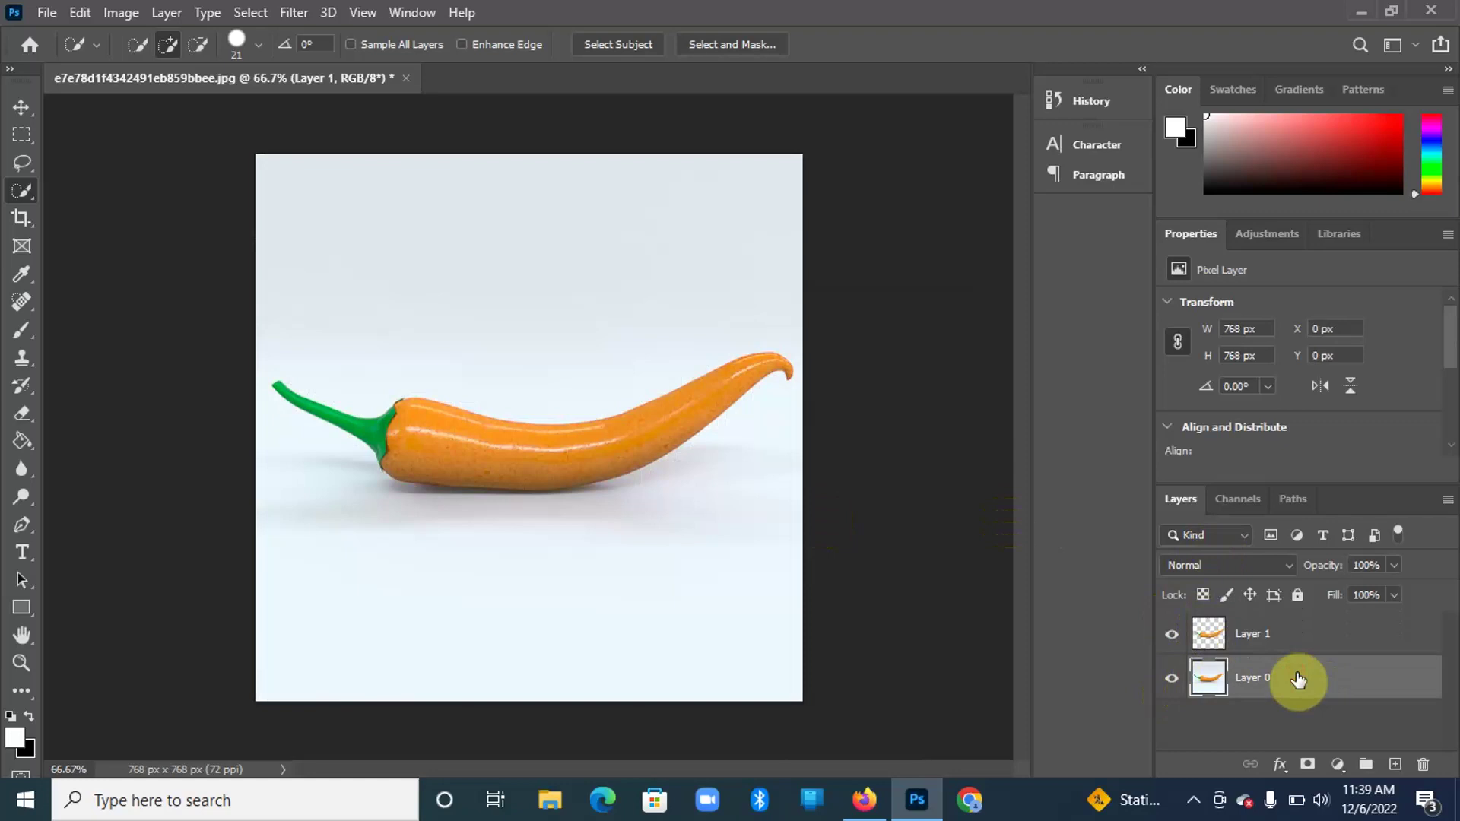
Give Layer 0 a white #ffffff Color Overlay, then make the pepper's Layer 1 active.
{"action": "double_click", "coordinate": [1298, 679]}
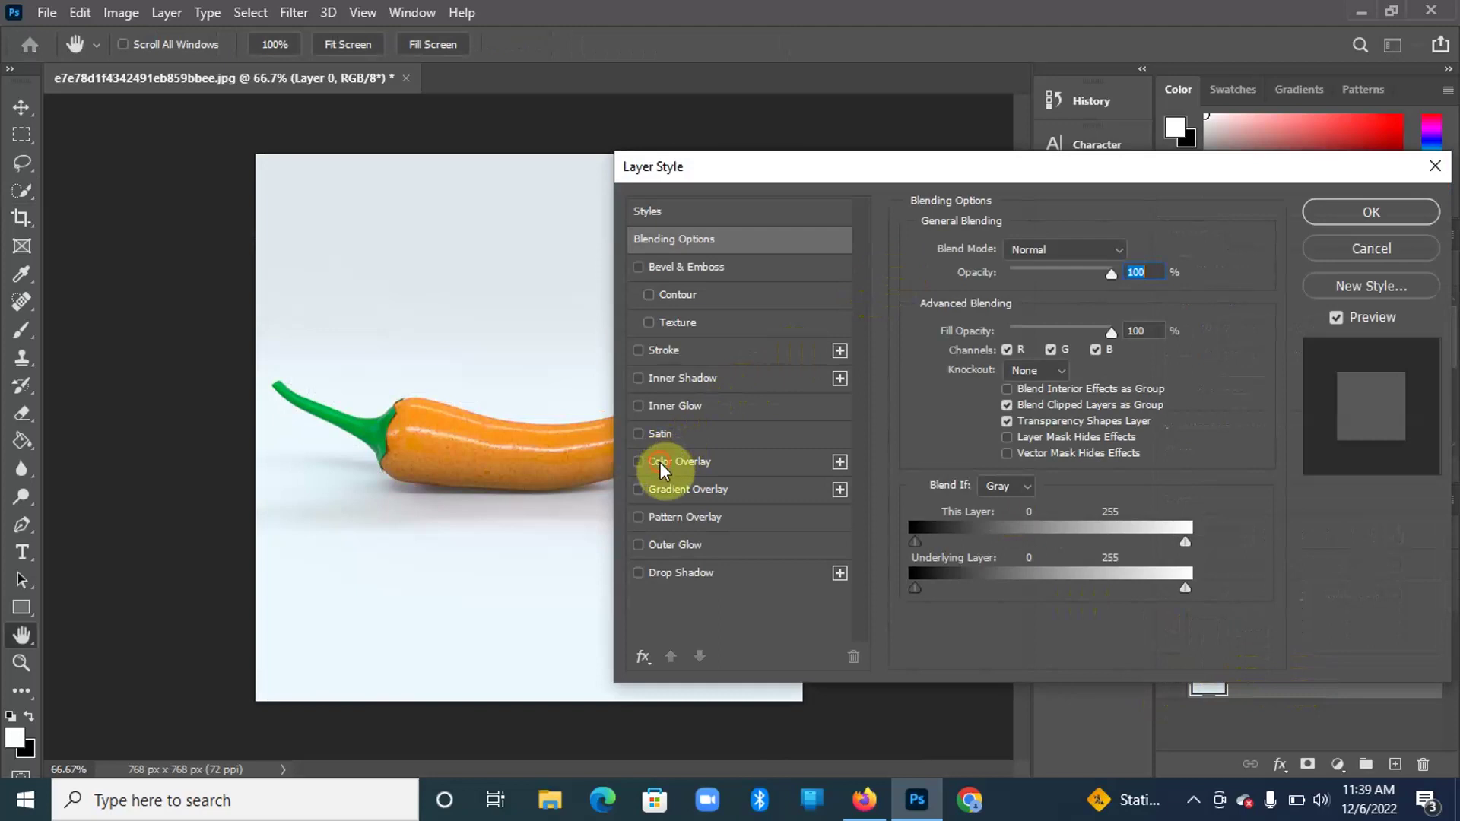
{"action": "left_click", "coordinate": [660, 462]}
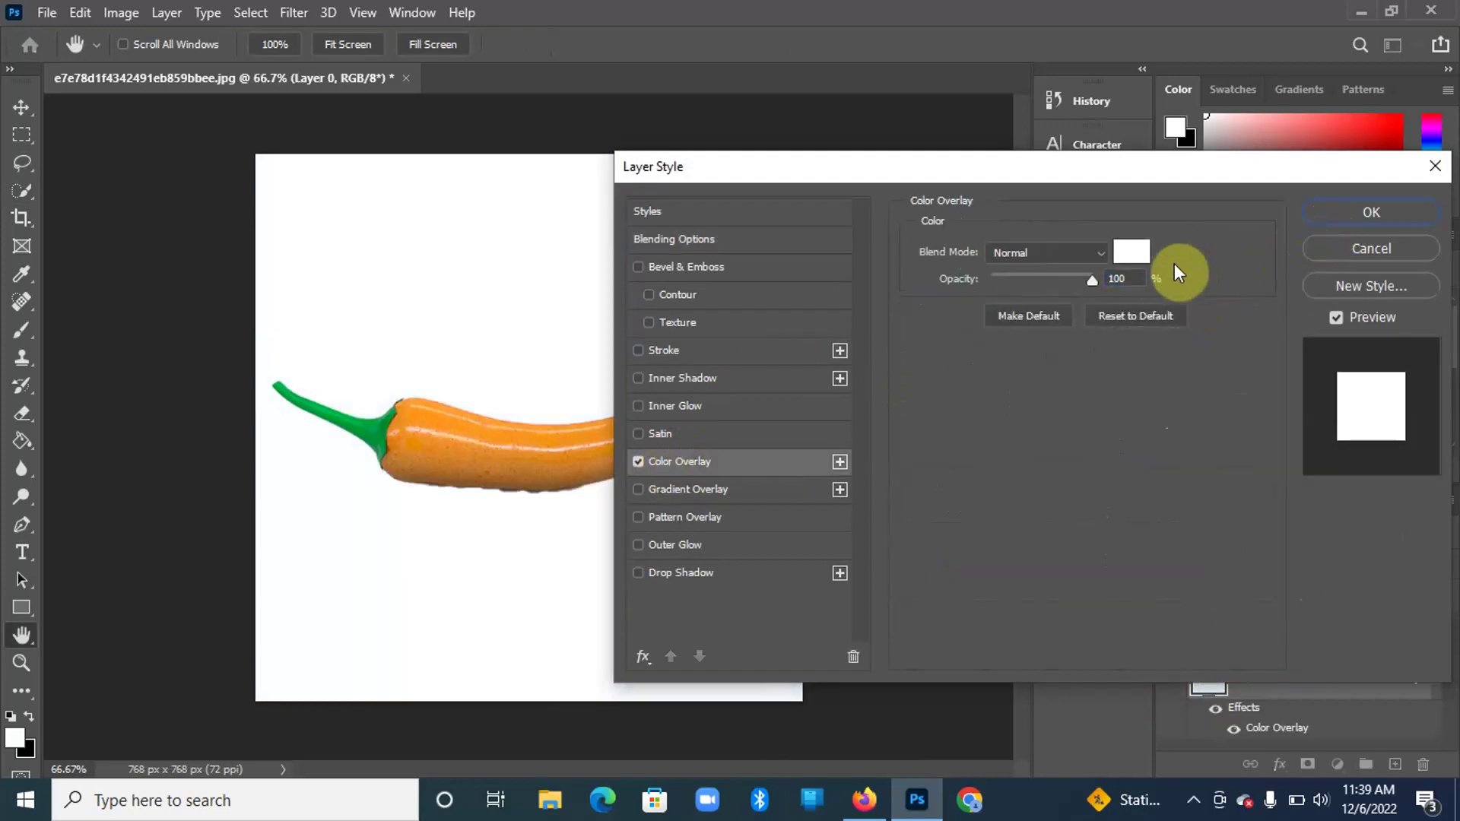
{"action": "left_click", "coordinate": [1126, 257]}
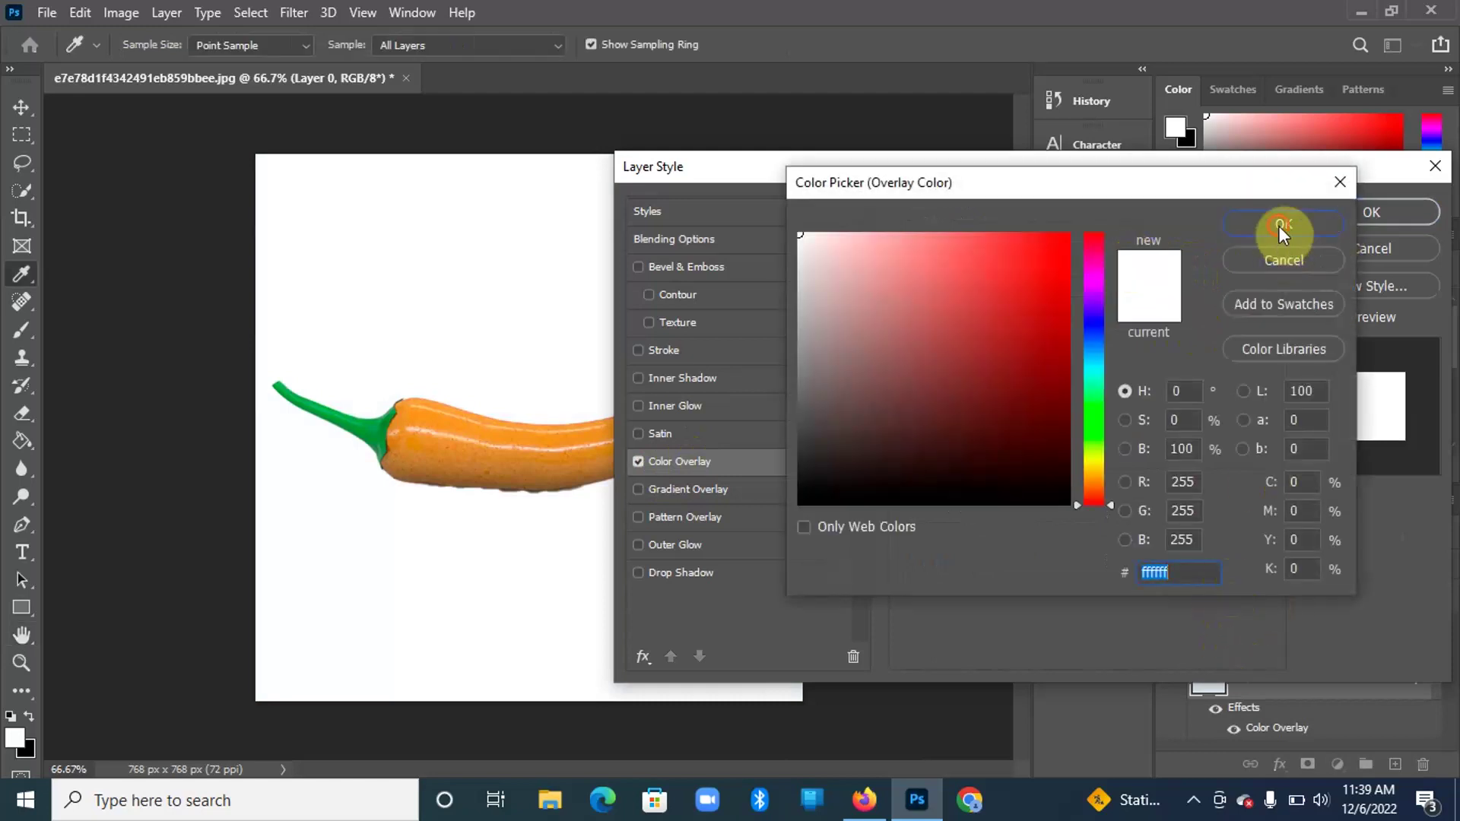
{"action": "left_click", "coordinate": [1280, 225]}
{"action": "left_click", "coordinate": [1382, 214]}
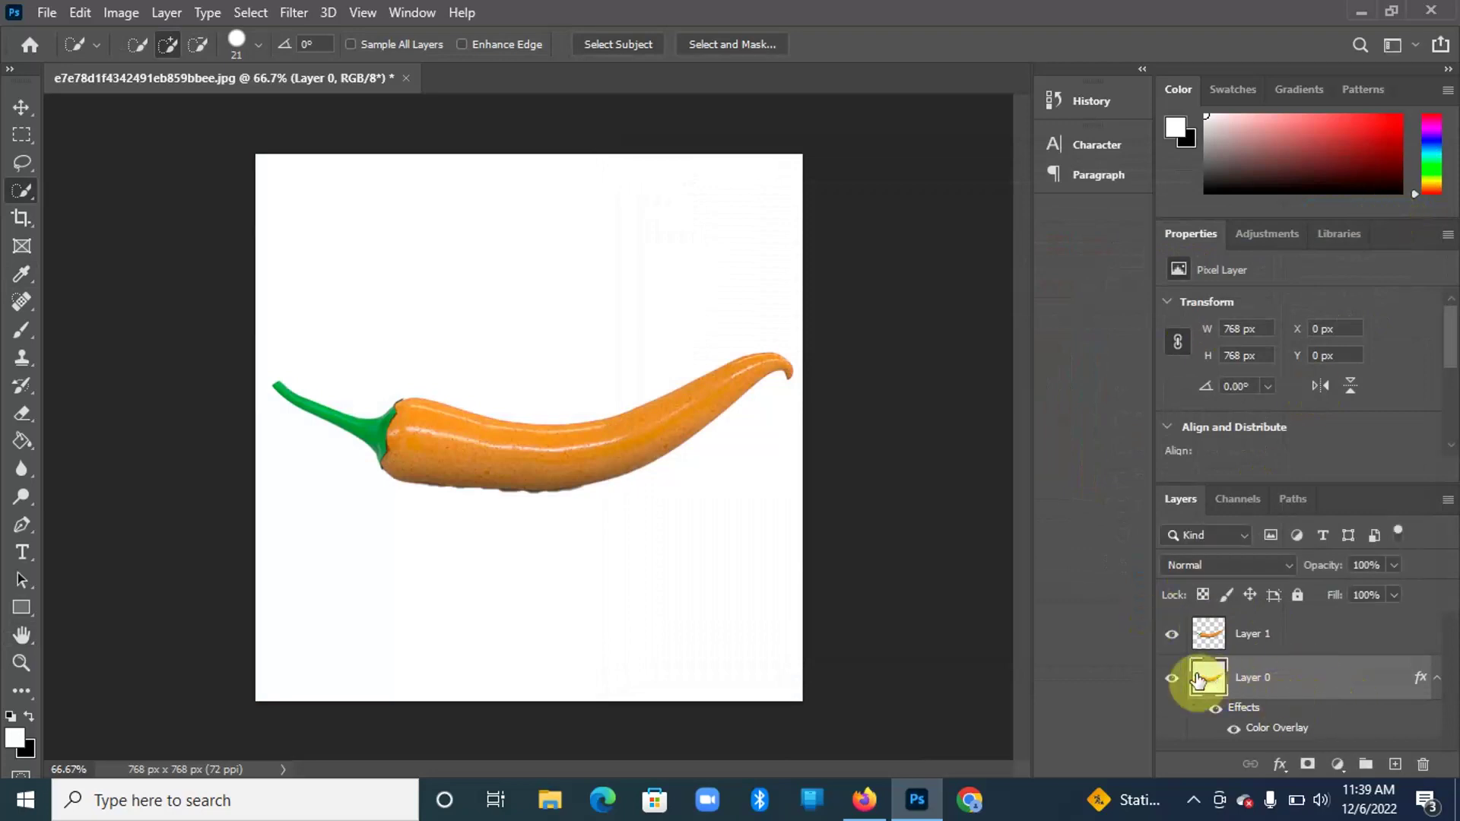
{"action": "left_click", "coordinate": [1290, 639]}
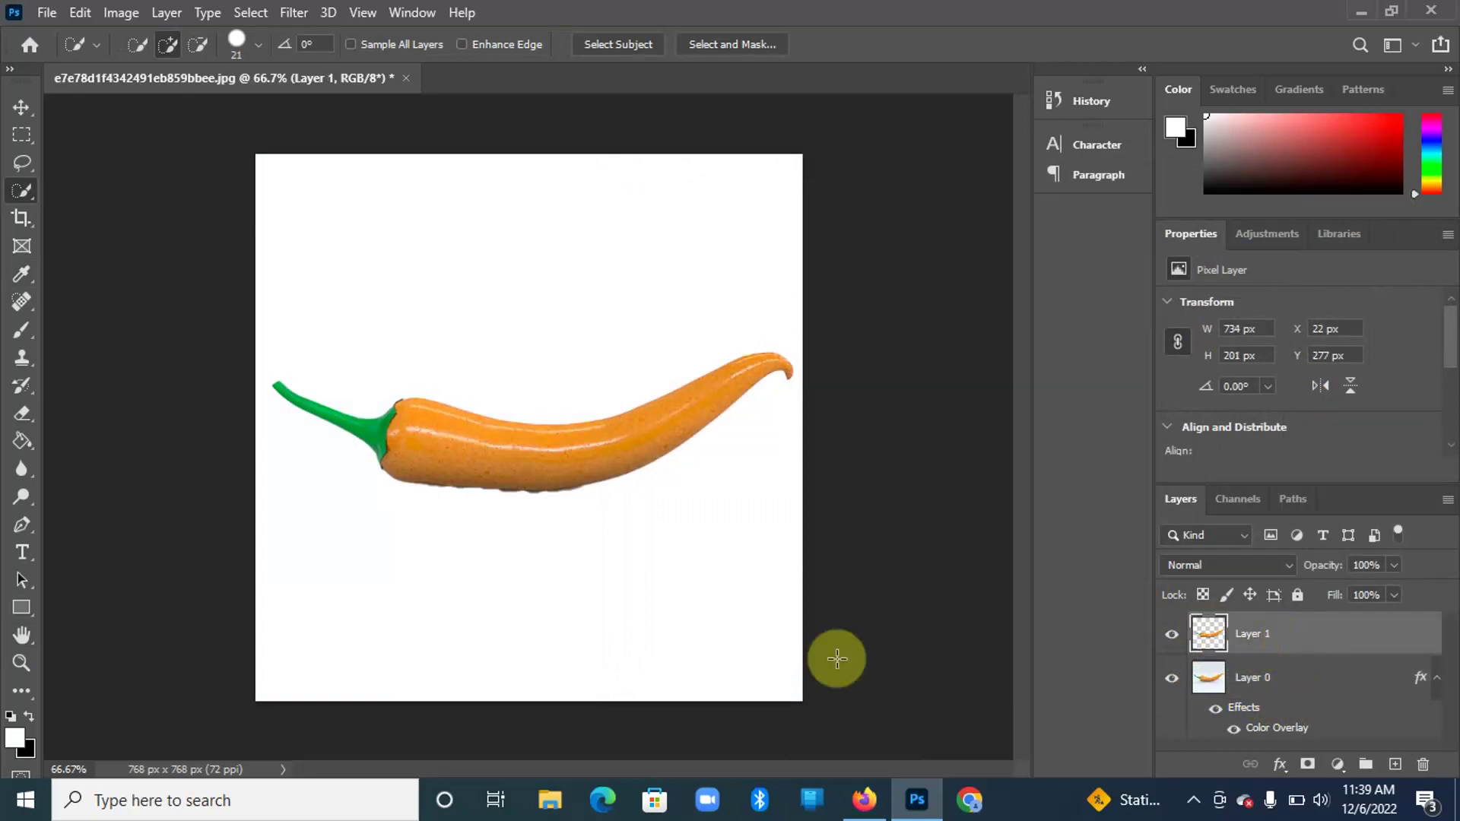
{"action": "left_click", "coordinate": [21, 468]}
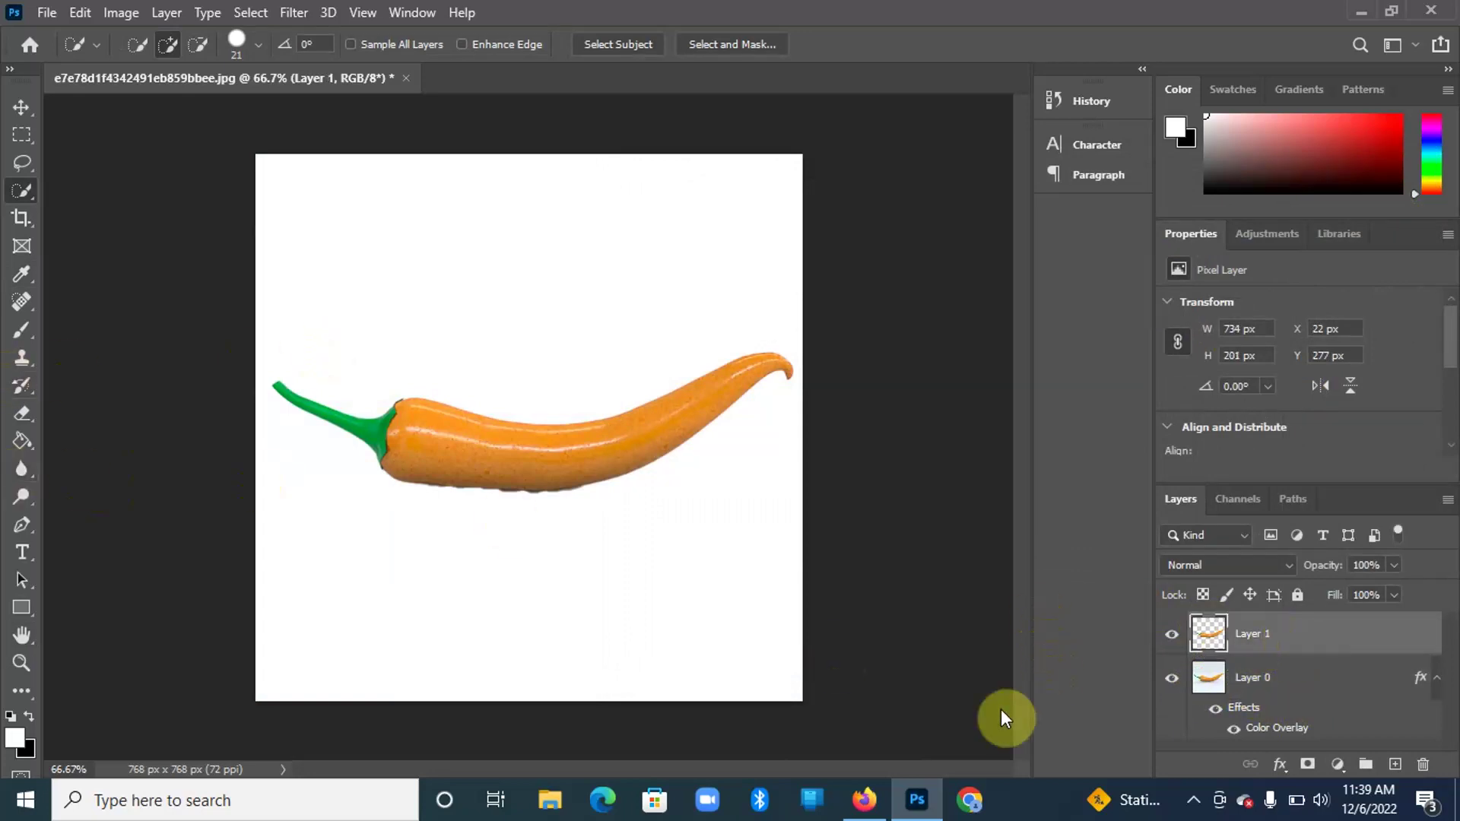
Add white 72 pt Britannic Bold PERFECT OPACITY text on the pepper and shift it lower-left.
{"action": "left_click", "coordinate": [20, 553]}
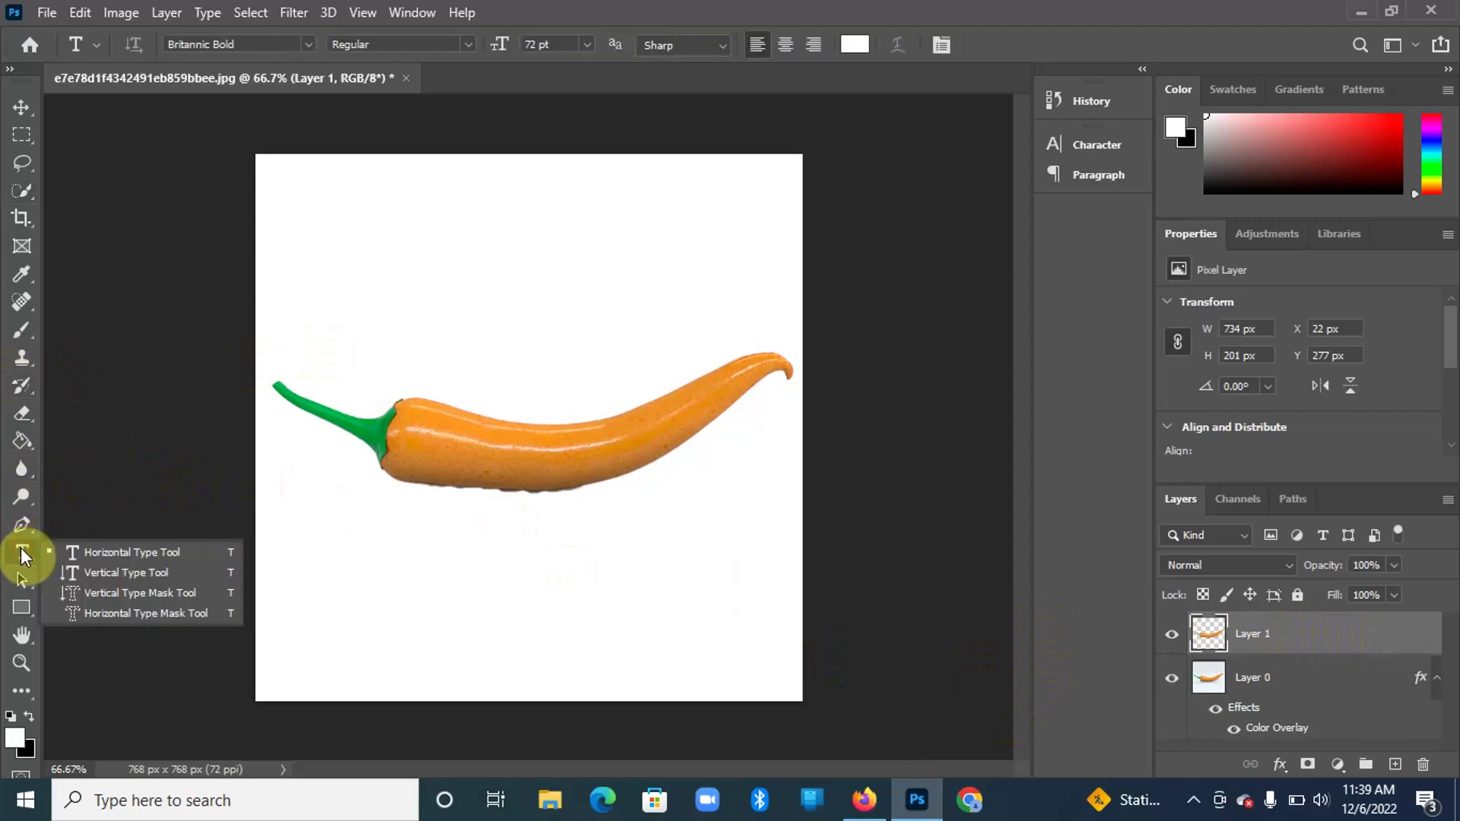
{"action": "left_click", "coordinate": [140, 551]}
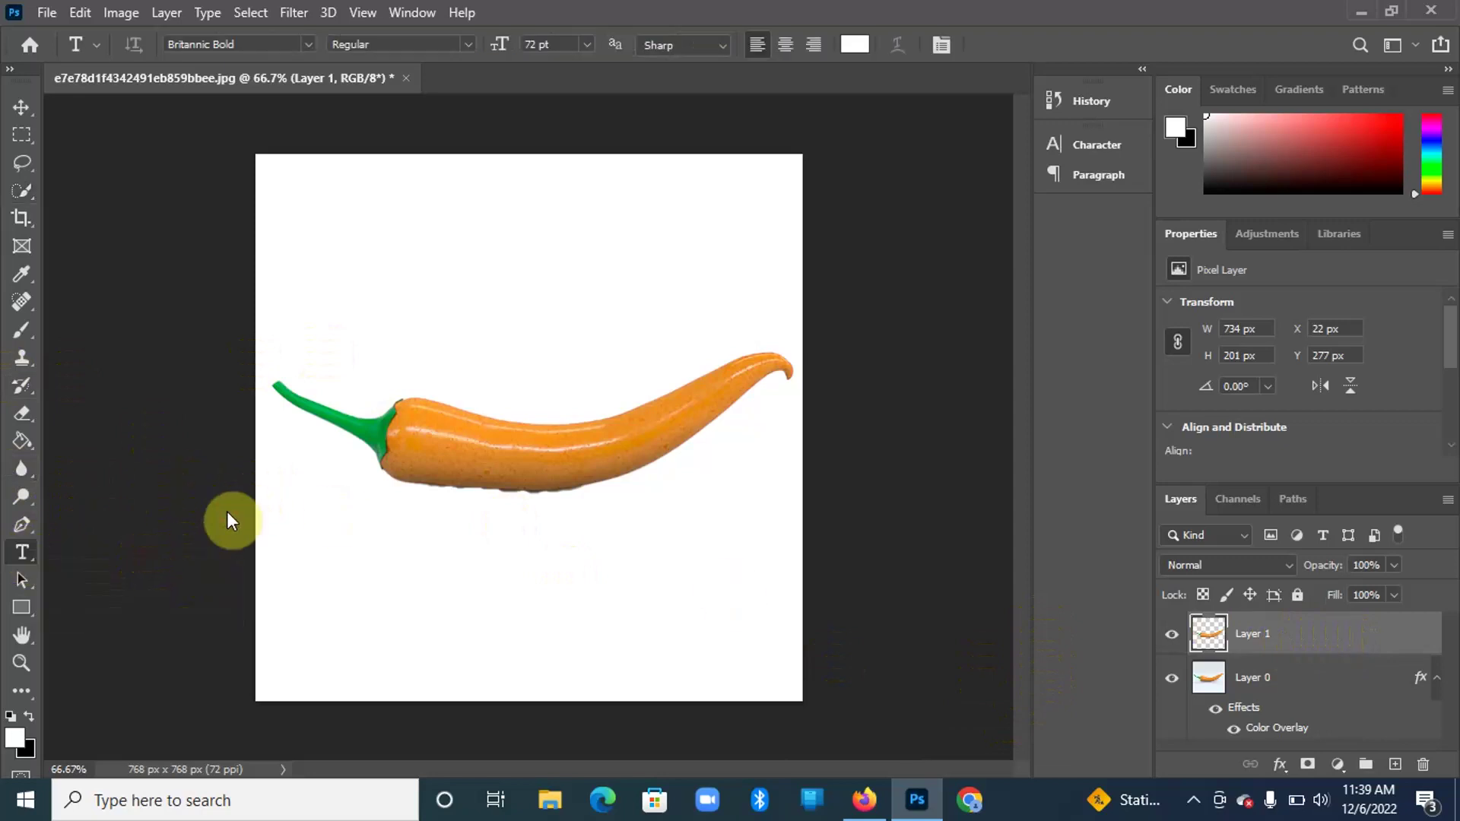
{"action": "left_click", "coordinate": [452, 439]}
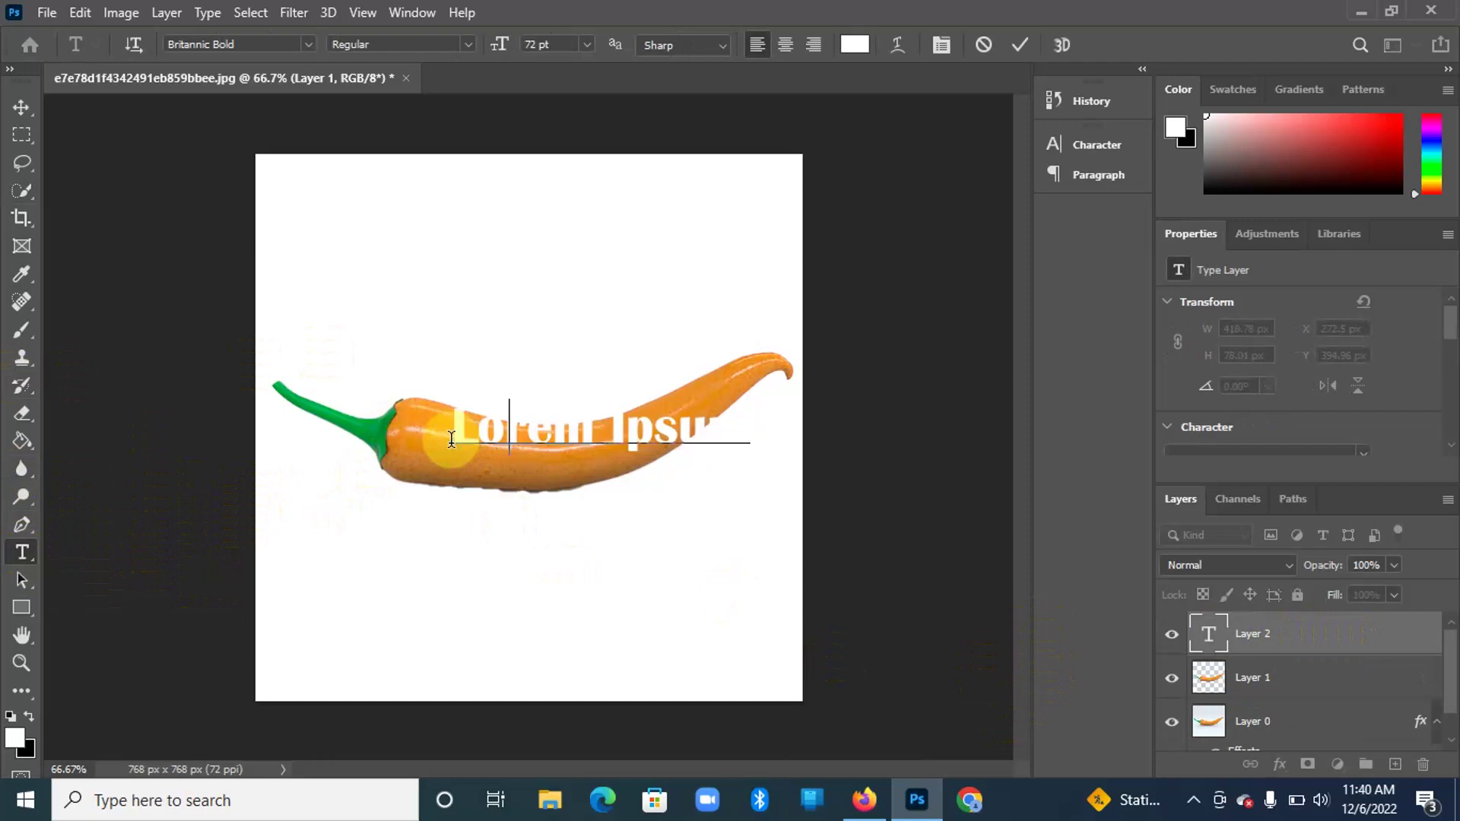
{"action": "type", "text": "PERFECT ORANG"}
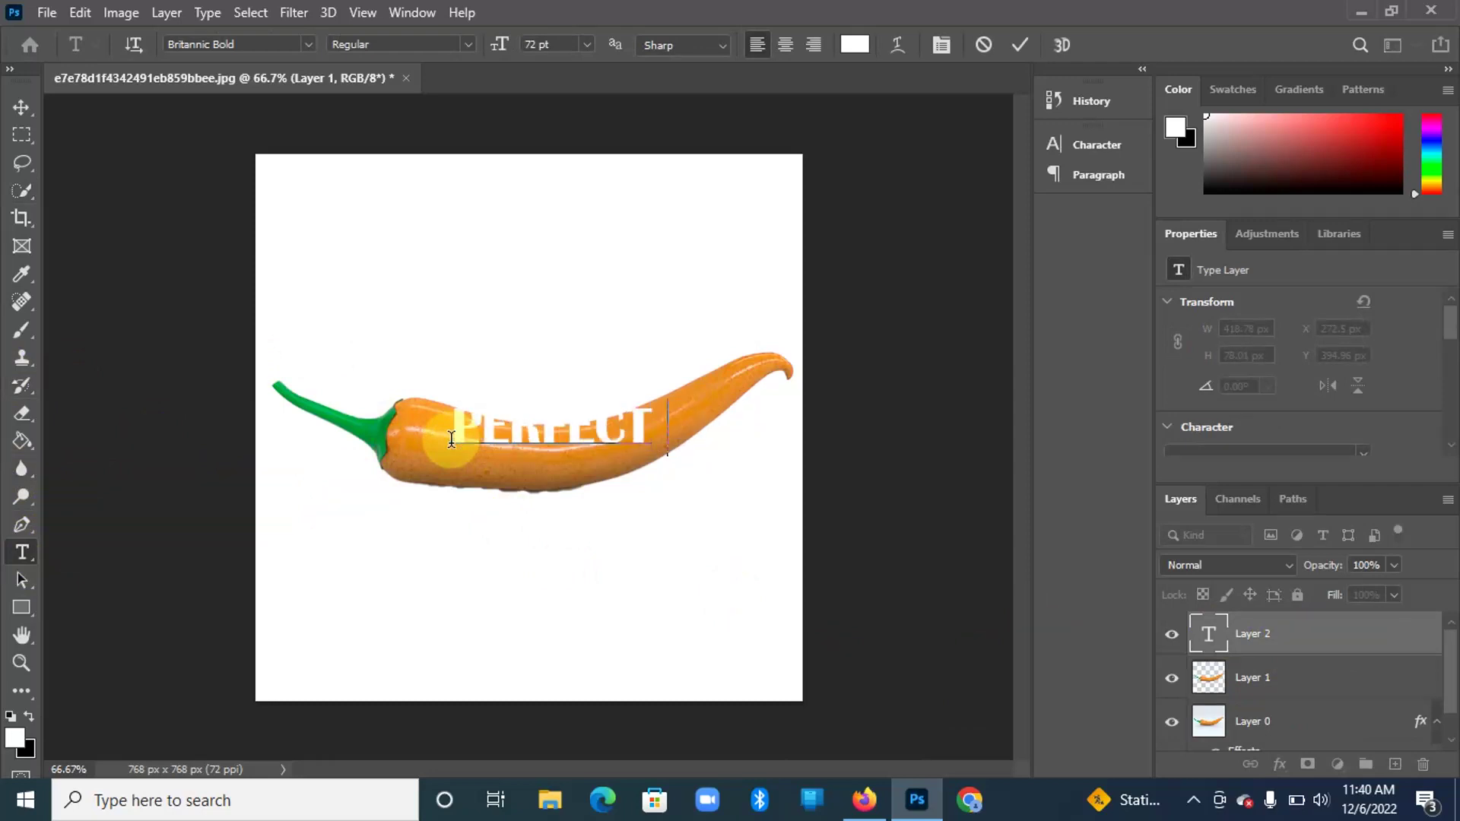
{"action": "type", "text": "E"}
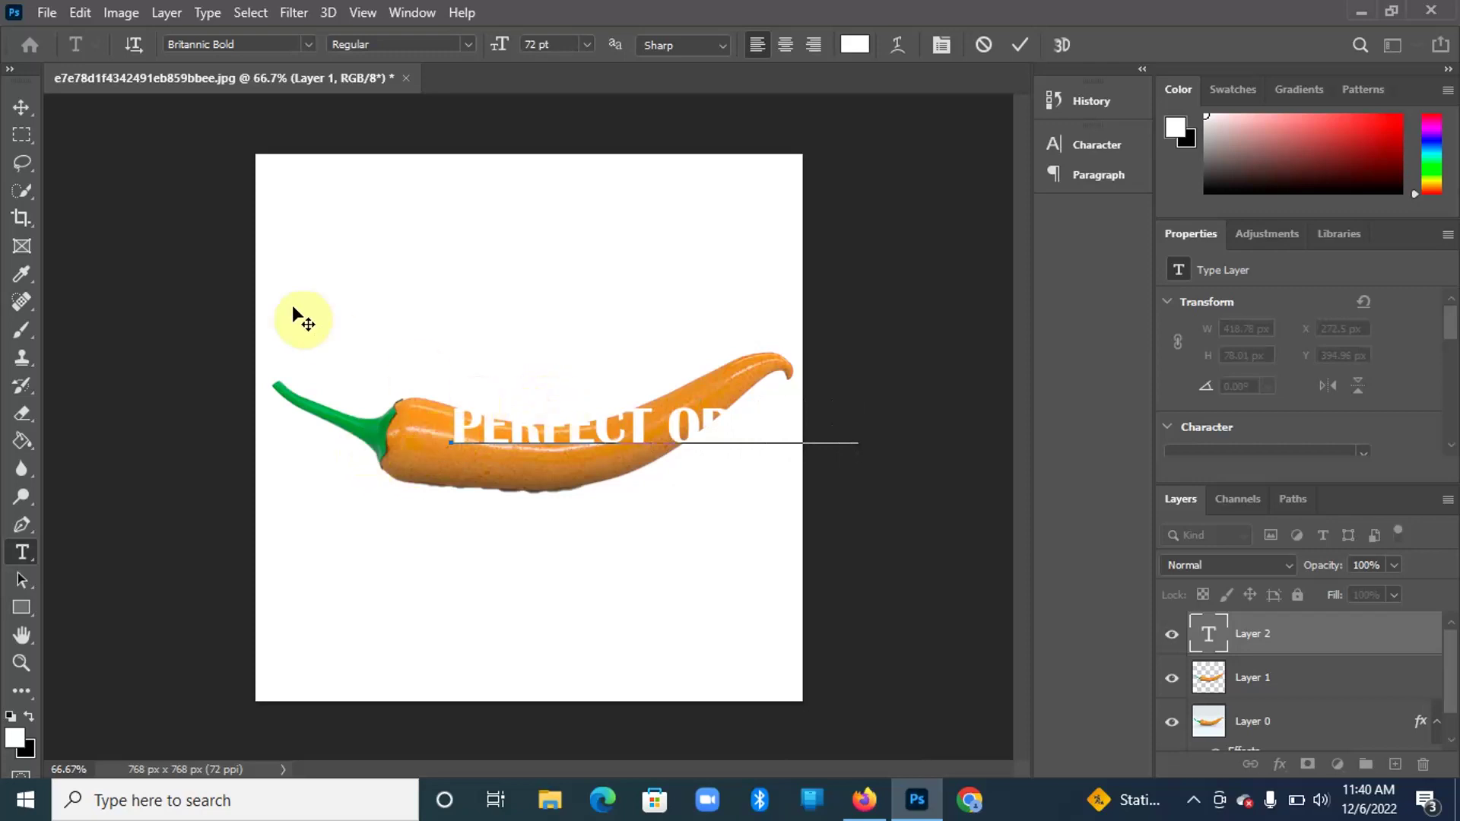
{"action": "left_click", "coordinate": [21, 109]}
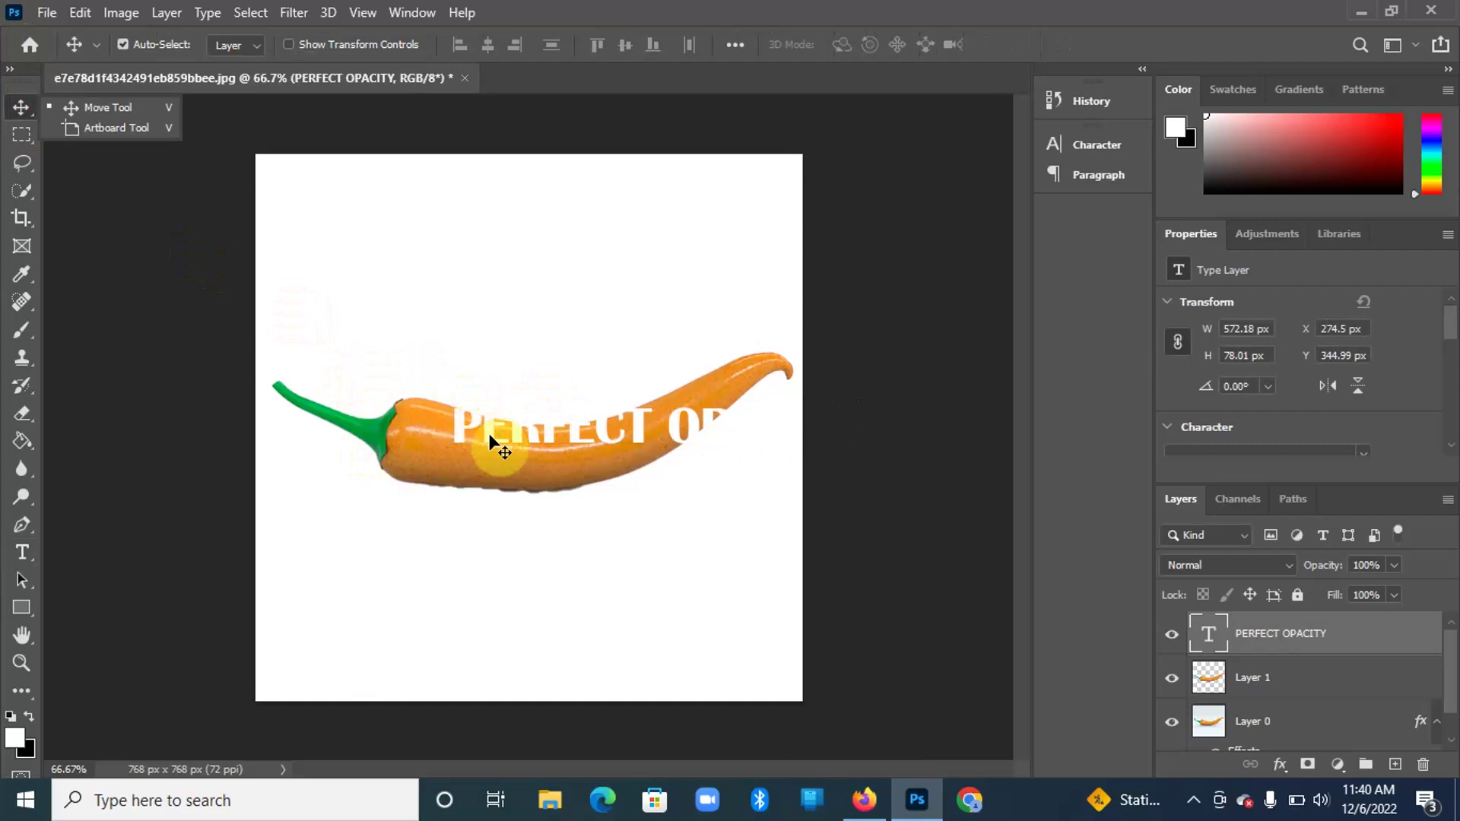
{"action": "left_click_drag", "start_coordinate": [490, 431], "coordinate": [444, 453]}
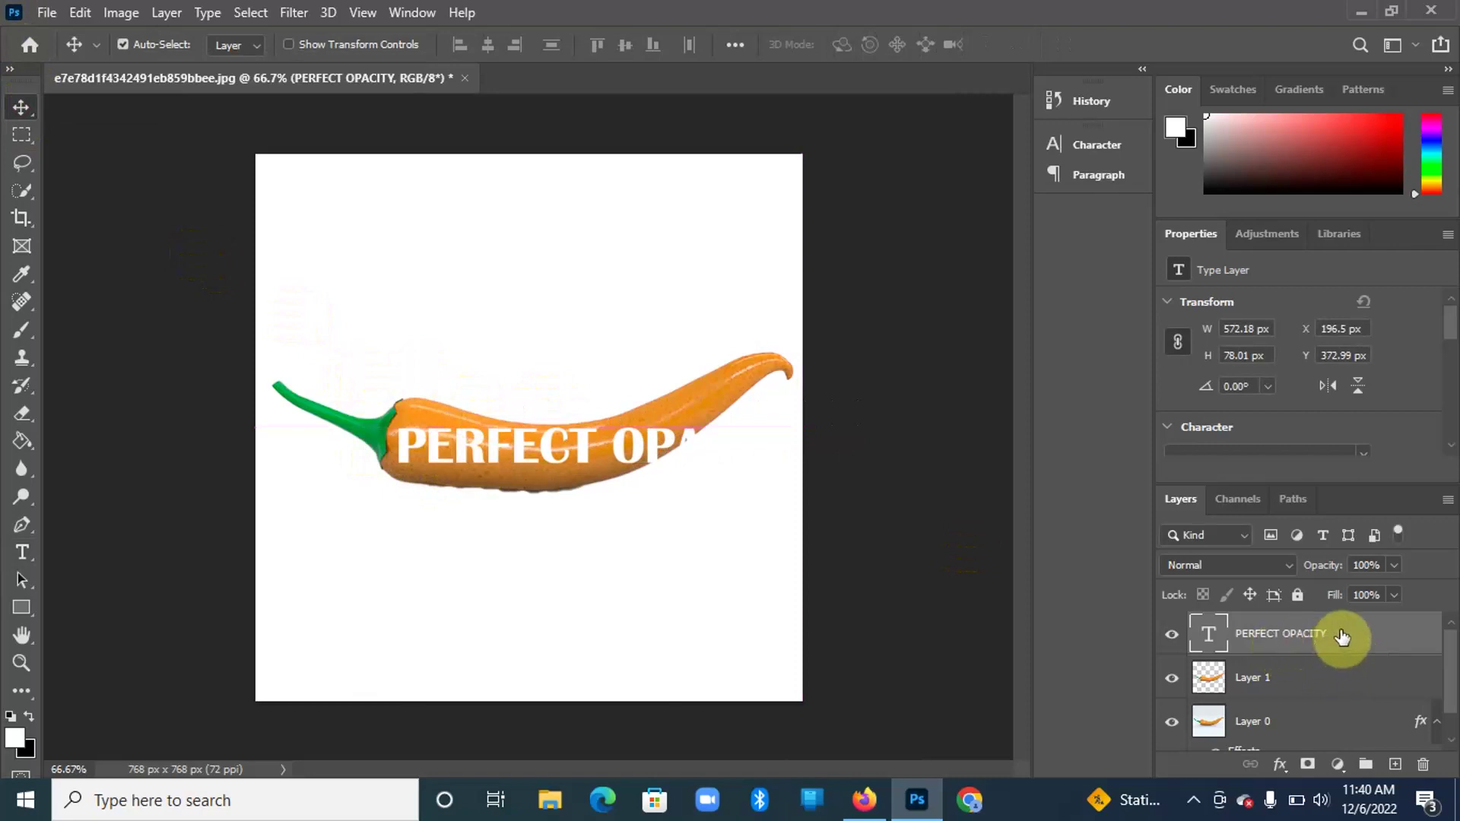
Convert the PERFECT OPACITY text into a shape and set its stroke to No Color.
{"action": "right_click", "coordinate": [1341, 637]}
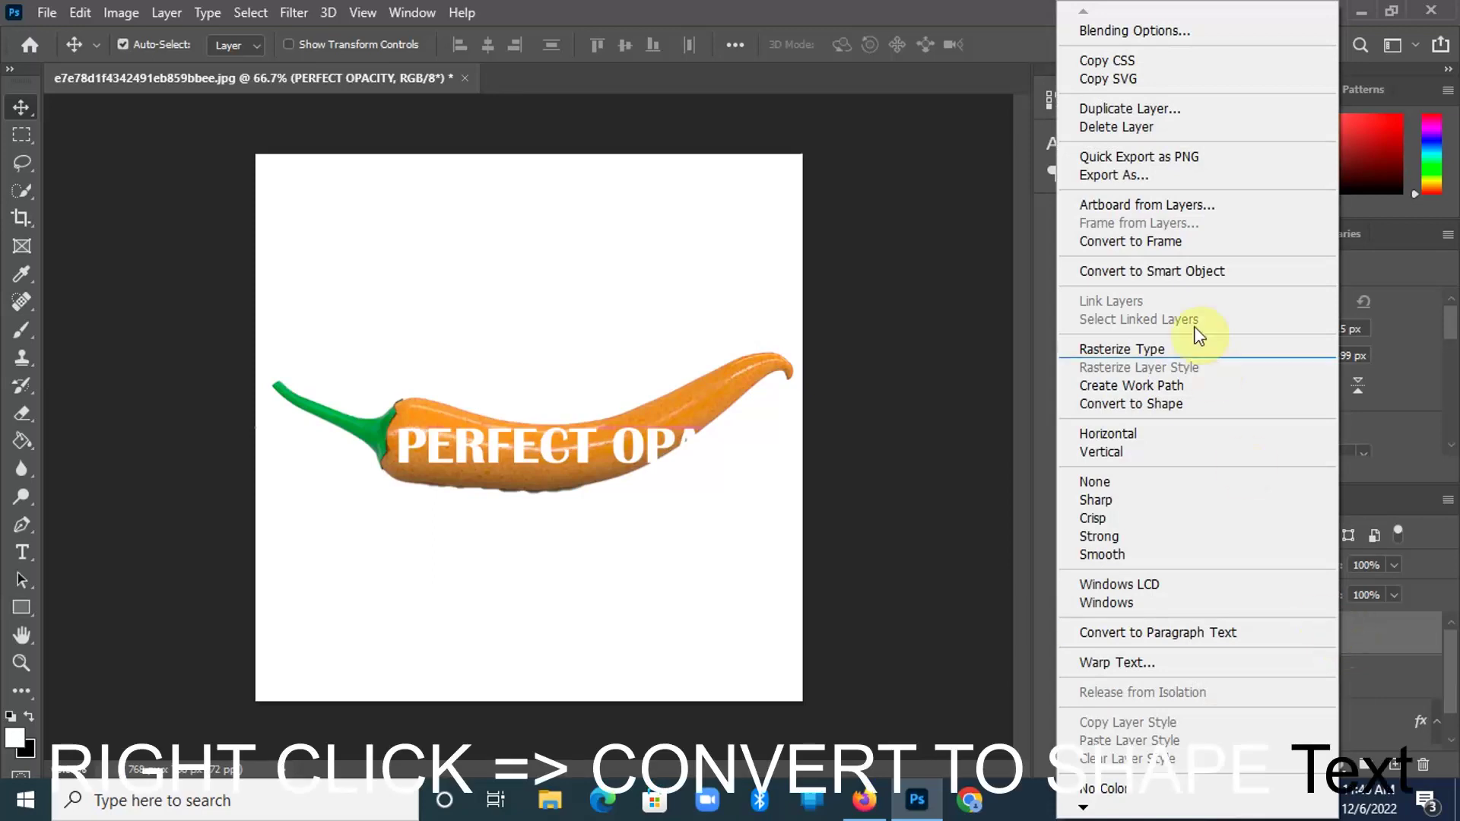
{"action": "left_click", "coordinate": [1138, 403]}
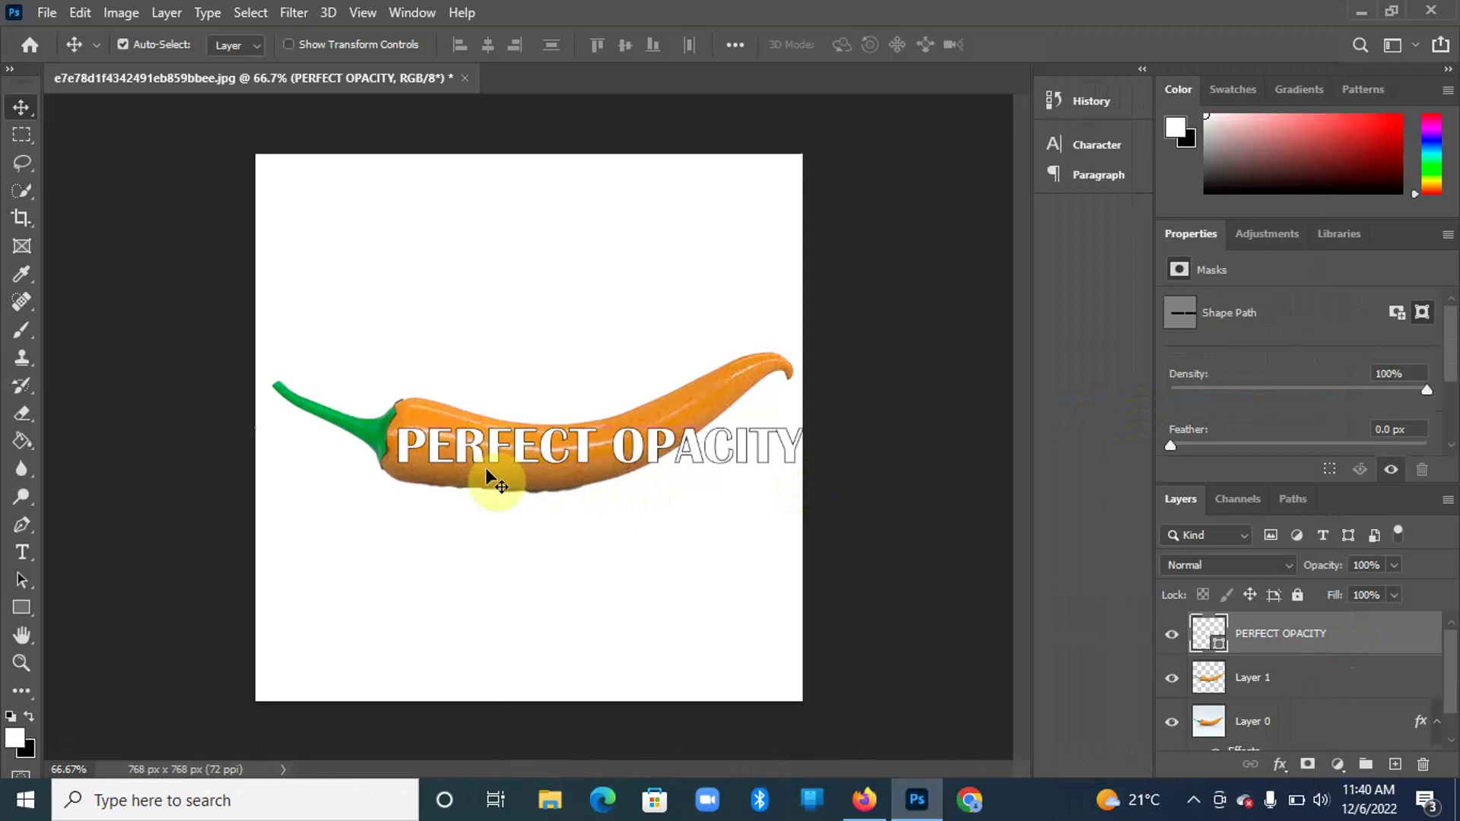
{"action": "left_click", "coordinate": [23, 608]}
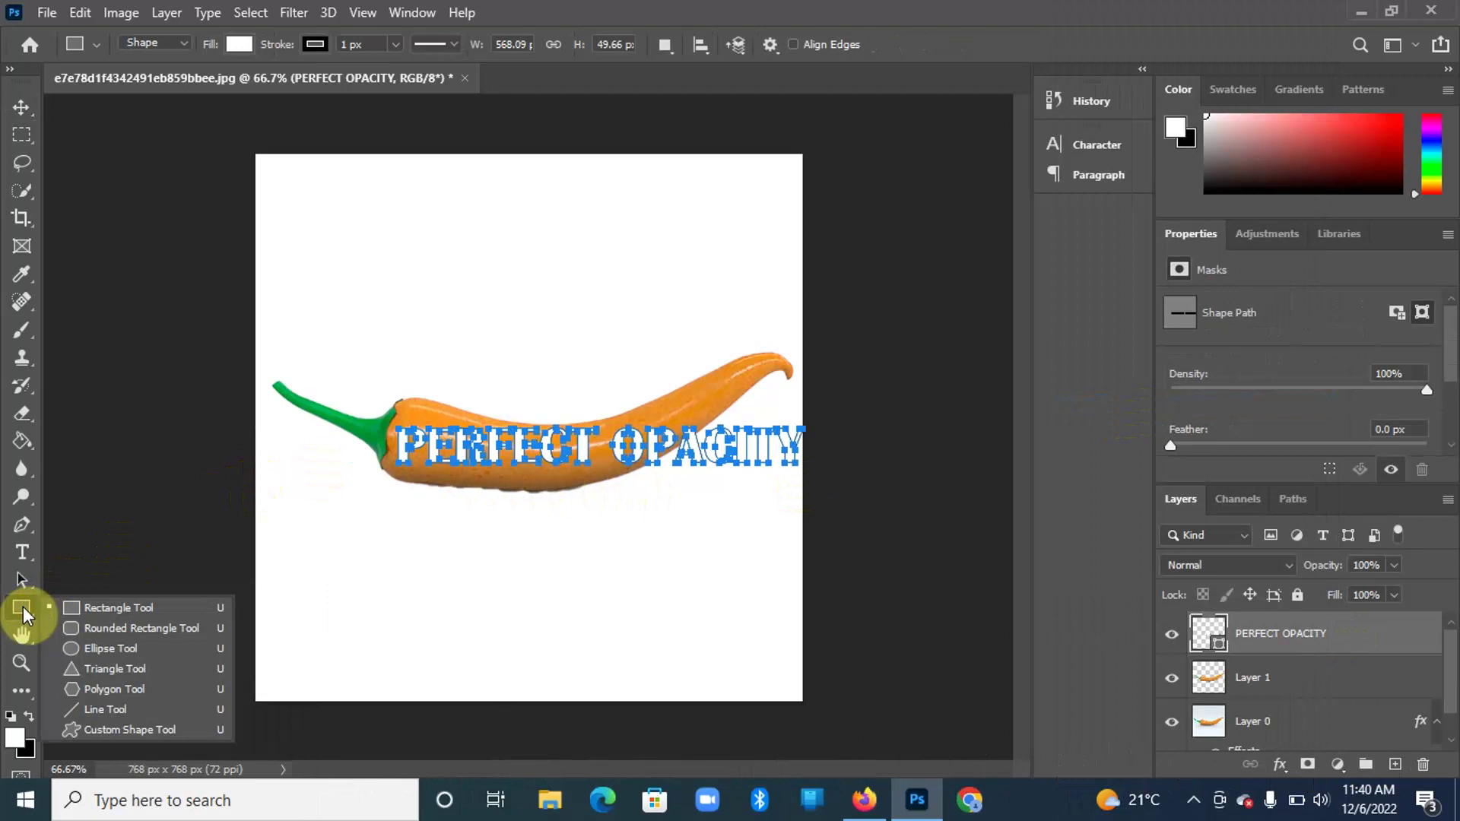
{"action": "left_click", "coordinate": [312, 44]}
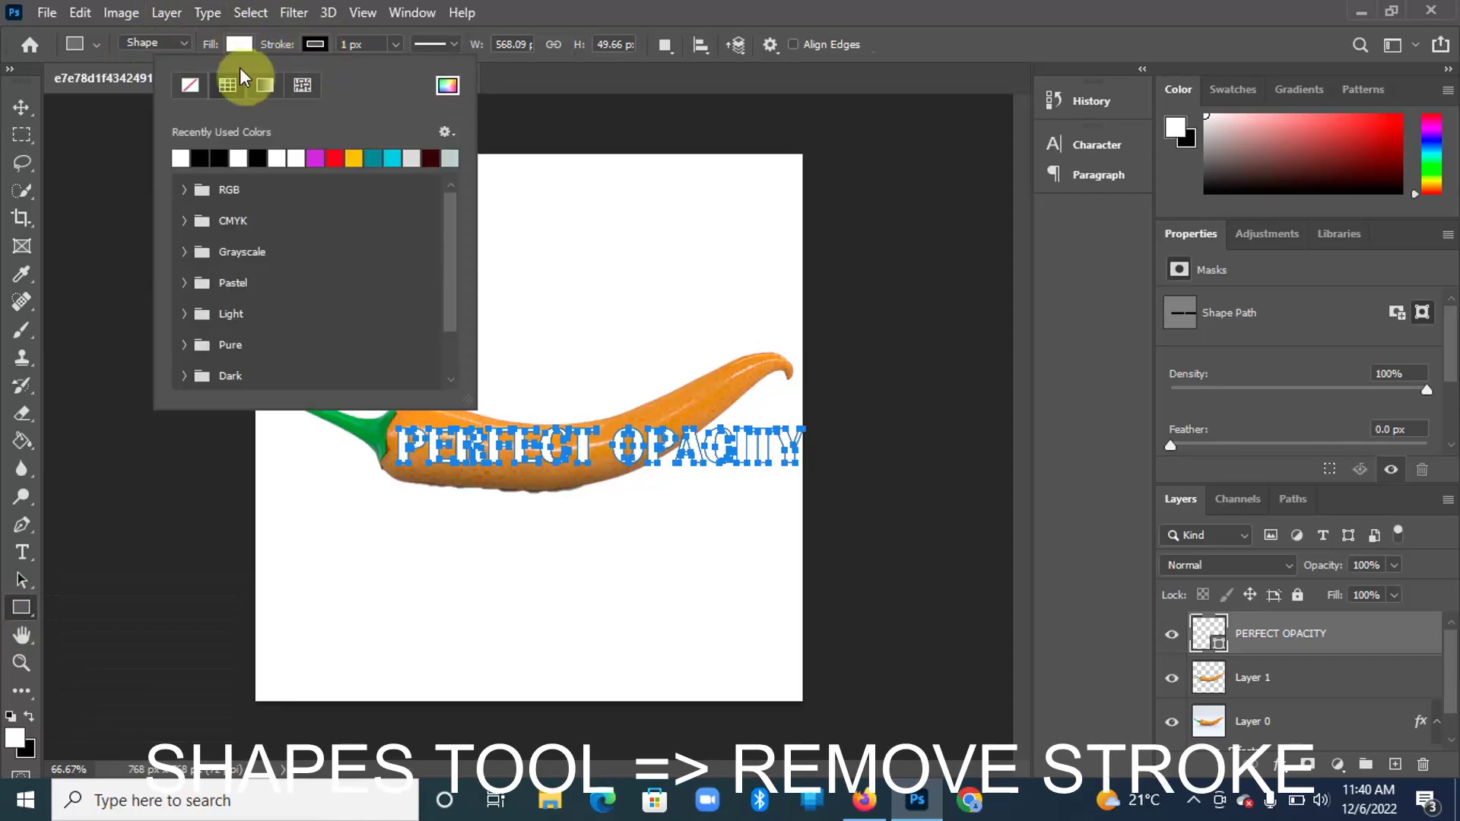
{"action": "left_click", "coordinate": [187, 82]}
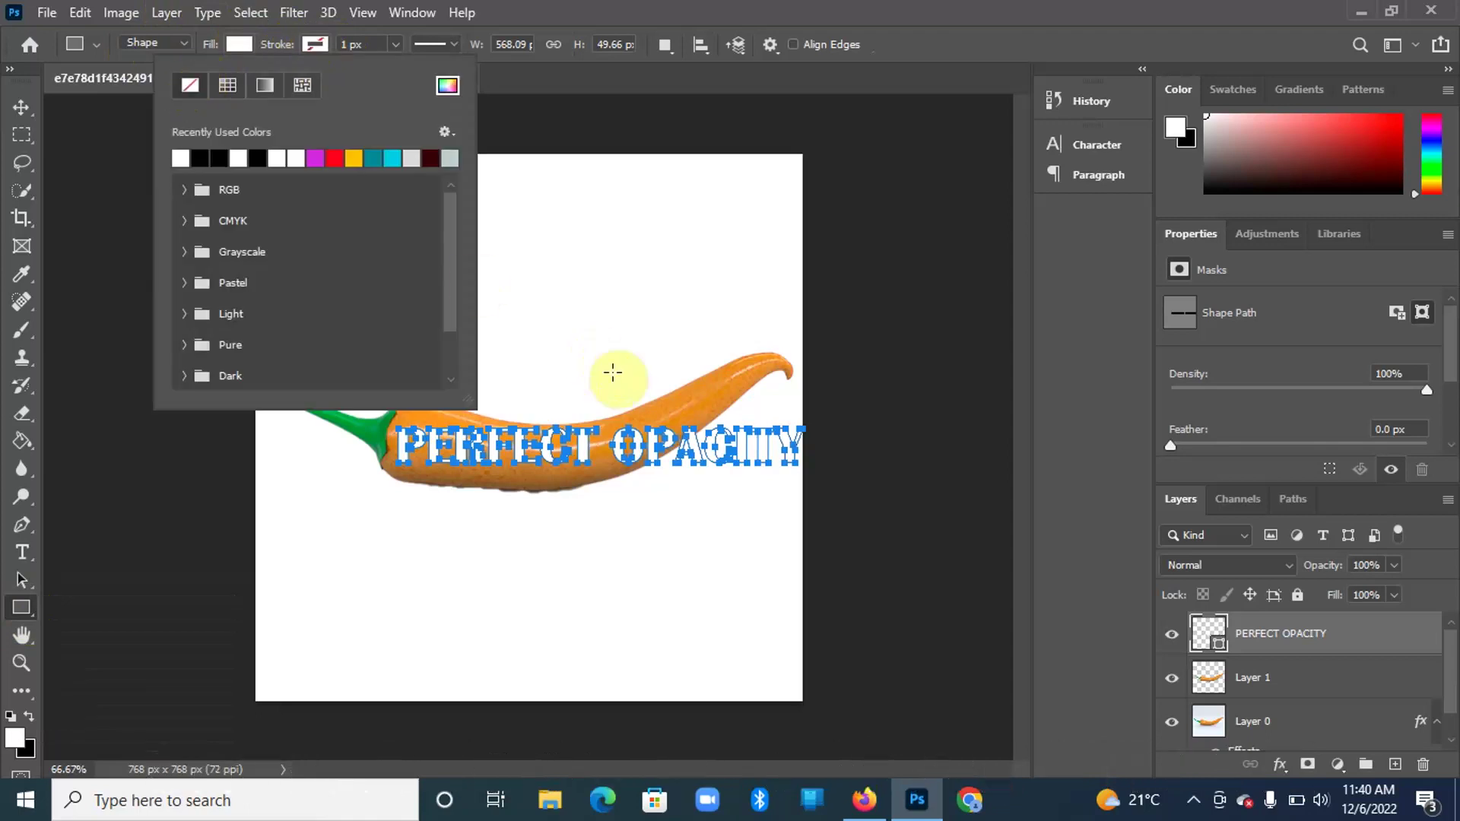
{"action": "left_click", "coordinate": [1353, 633]}
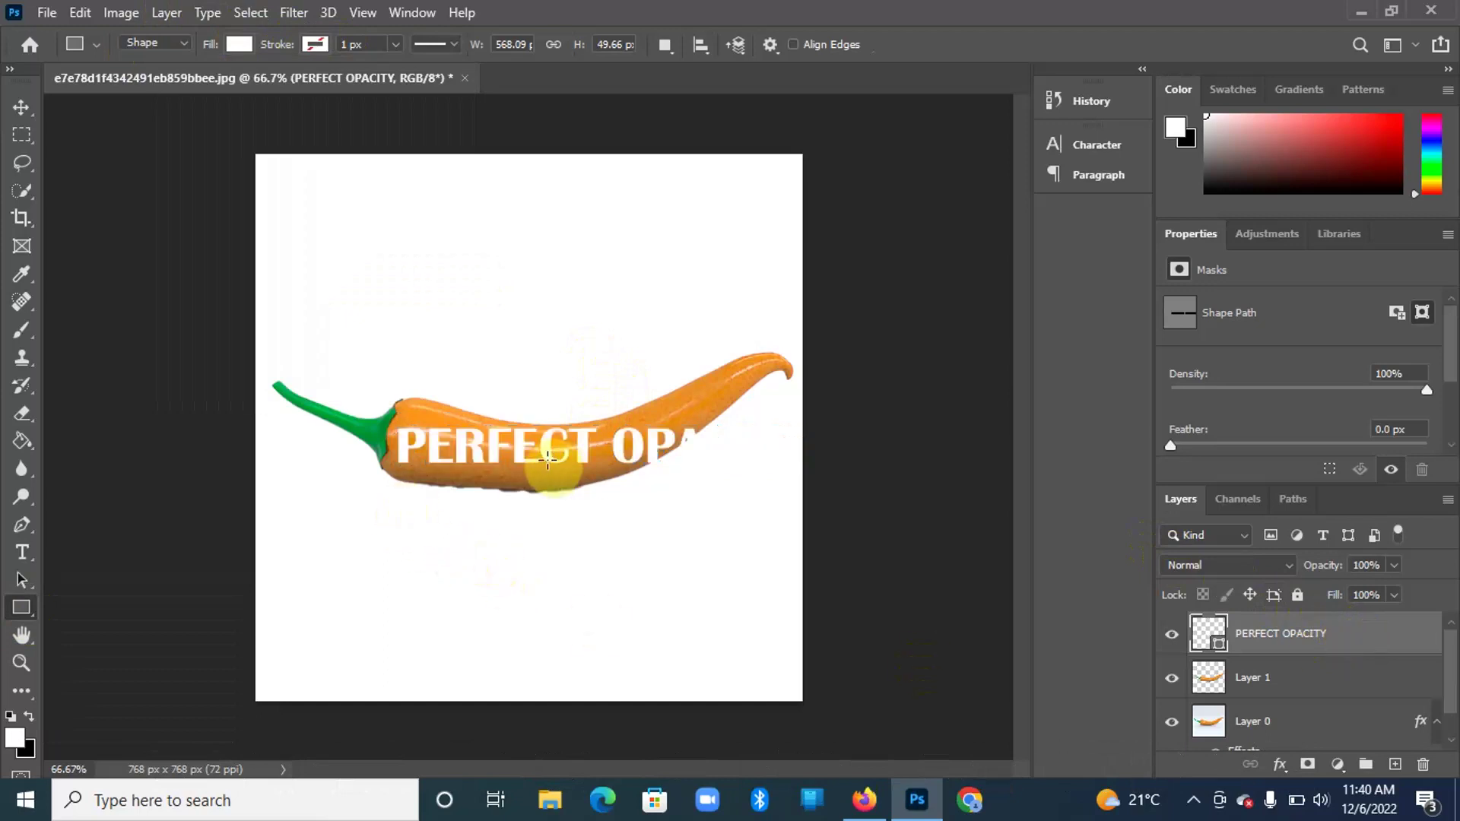
{"action": "key", "text": "ctrl+t"}
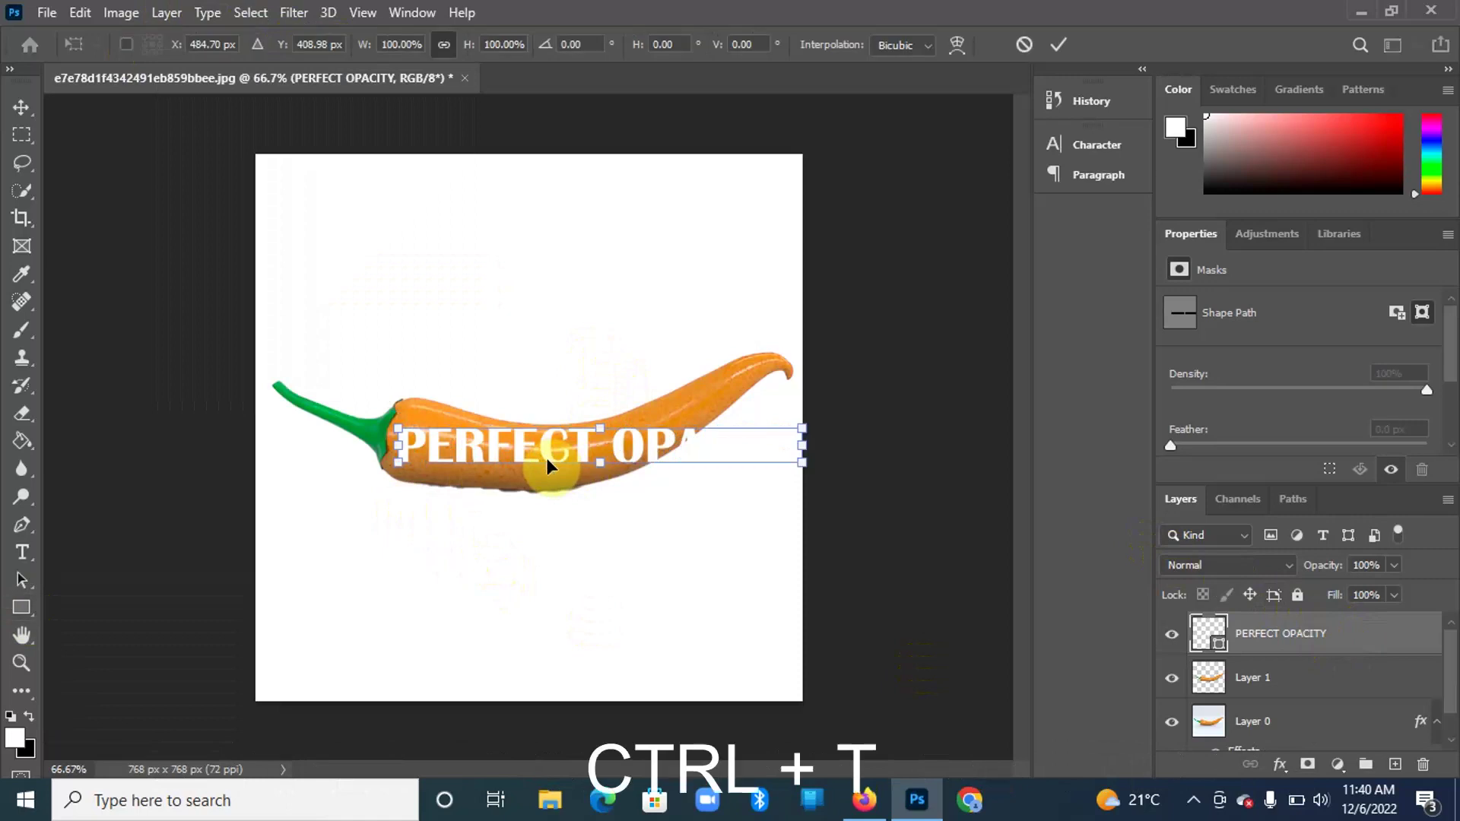
Warp the lettering so its right end curves up toward the tip and PERFECT grows taller.
{"action": "right_click", "coordinate": [600, 465]}
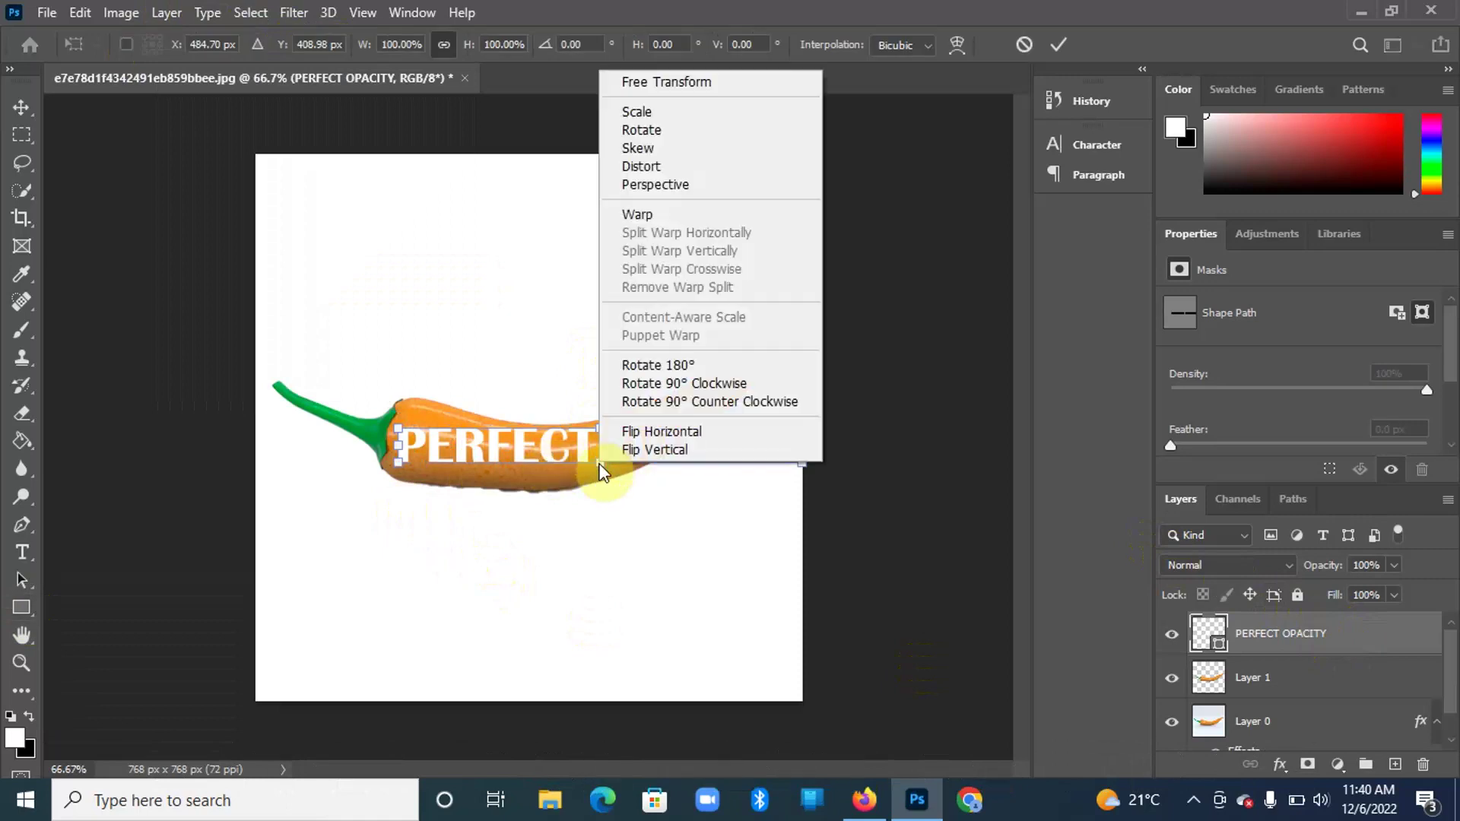
{"action": "left_click", "coordinate": [646, 215]}
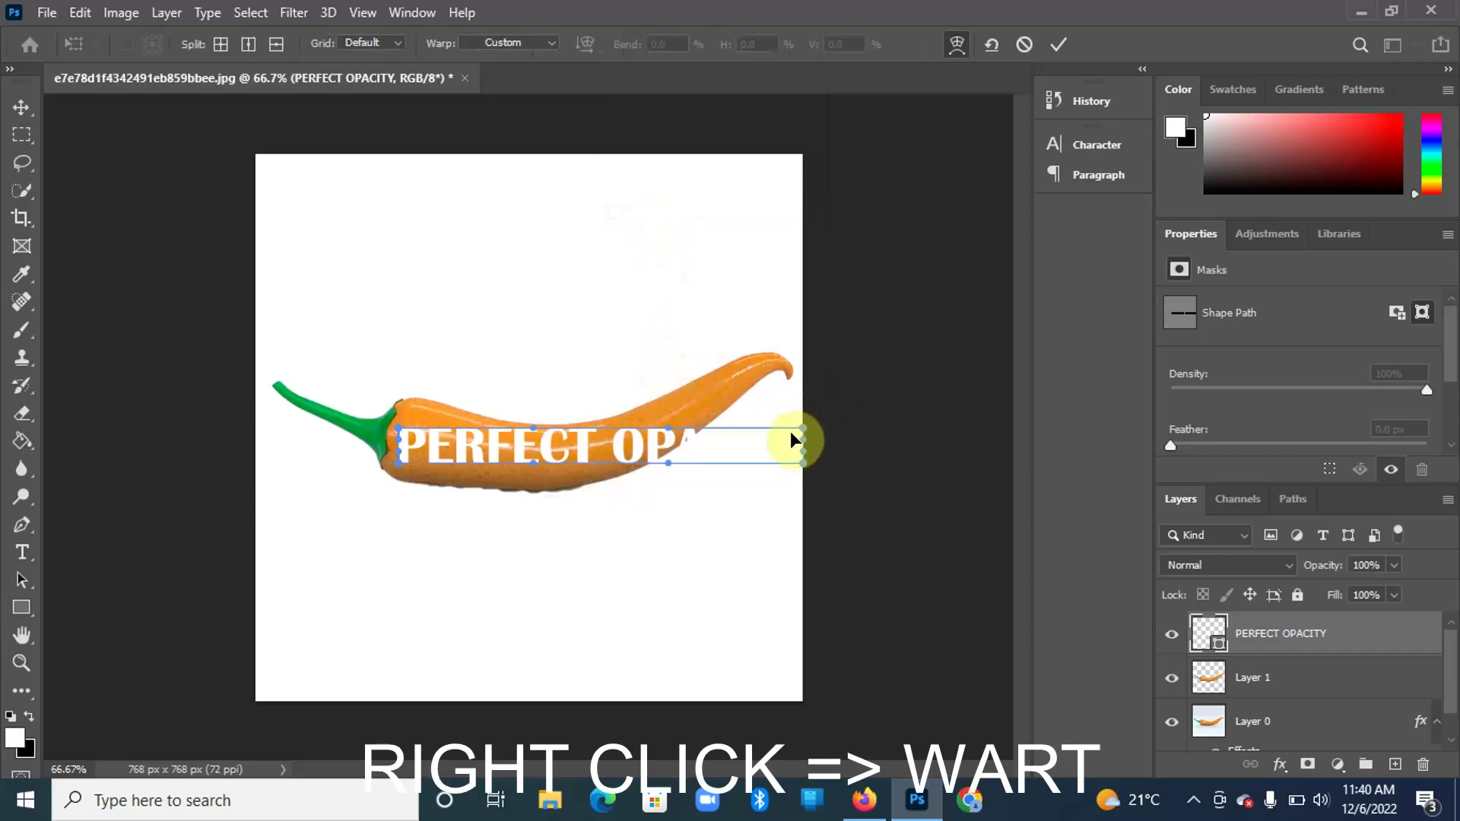
{"action": "left_click_drag", "start_coordinate": [804, 430], "coordinate": [759, 349]}
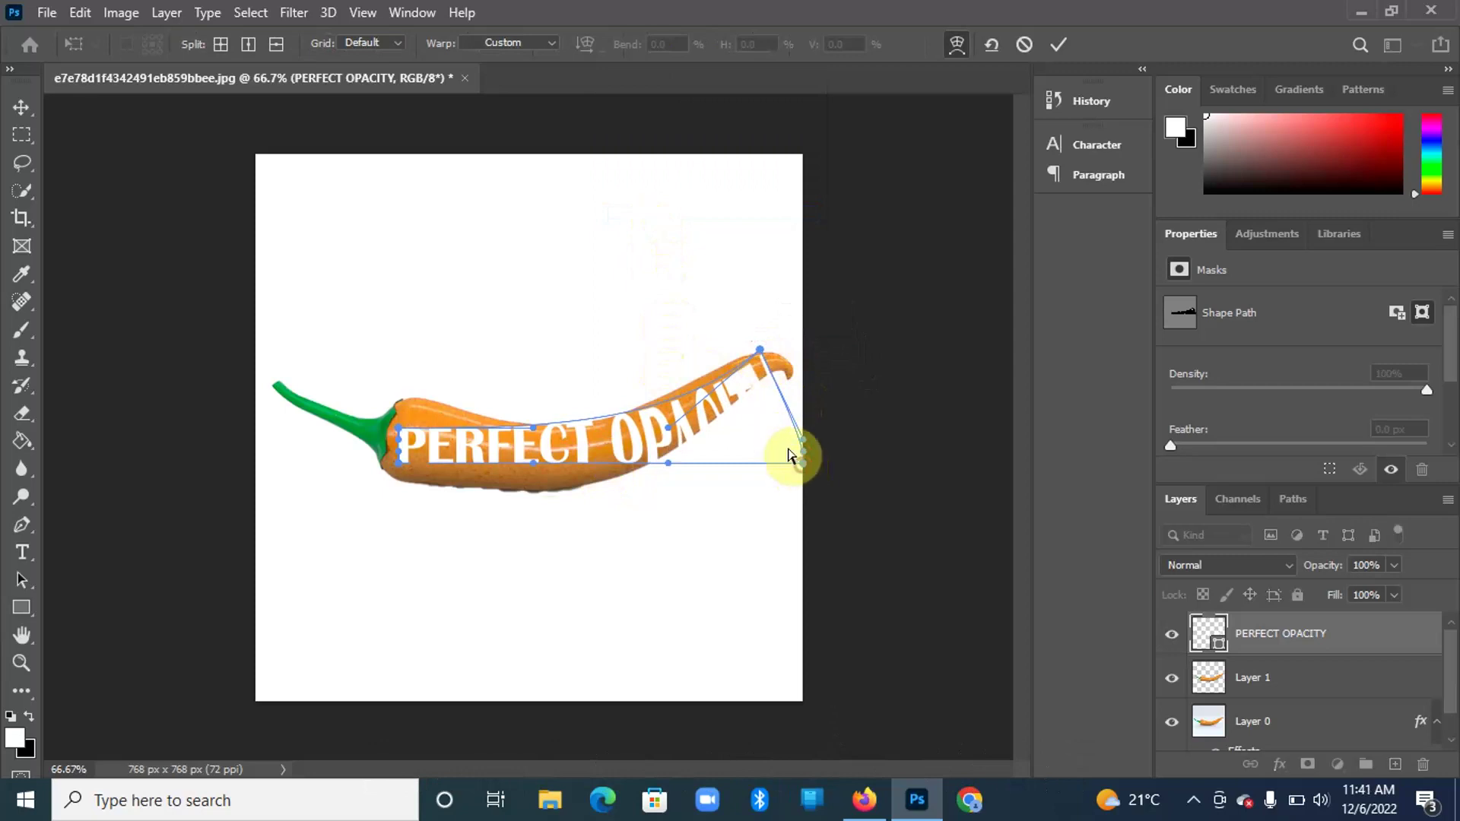
{"action": "left_click_drag", "start_coordinate": [791, 456], "coordinate": [758, 389]}
{"action": "left_click_drag", "start_coordinate": [532, 460], "coordinate": [565, 521]}
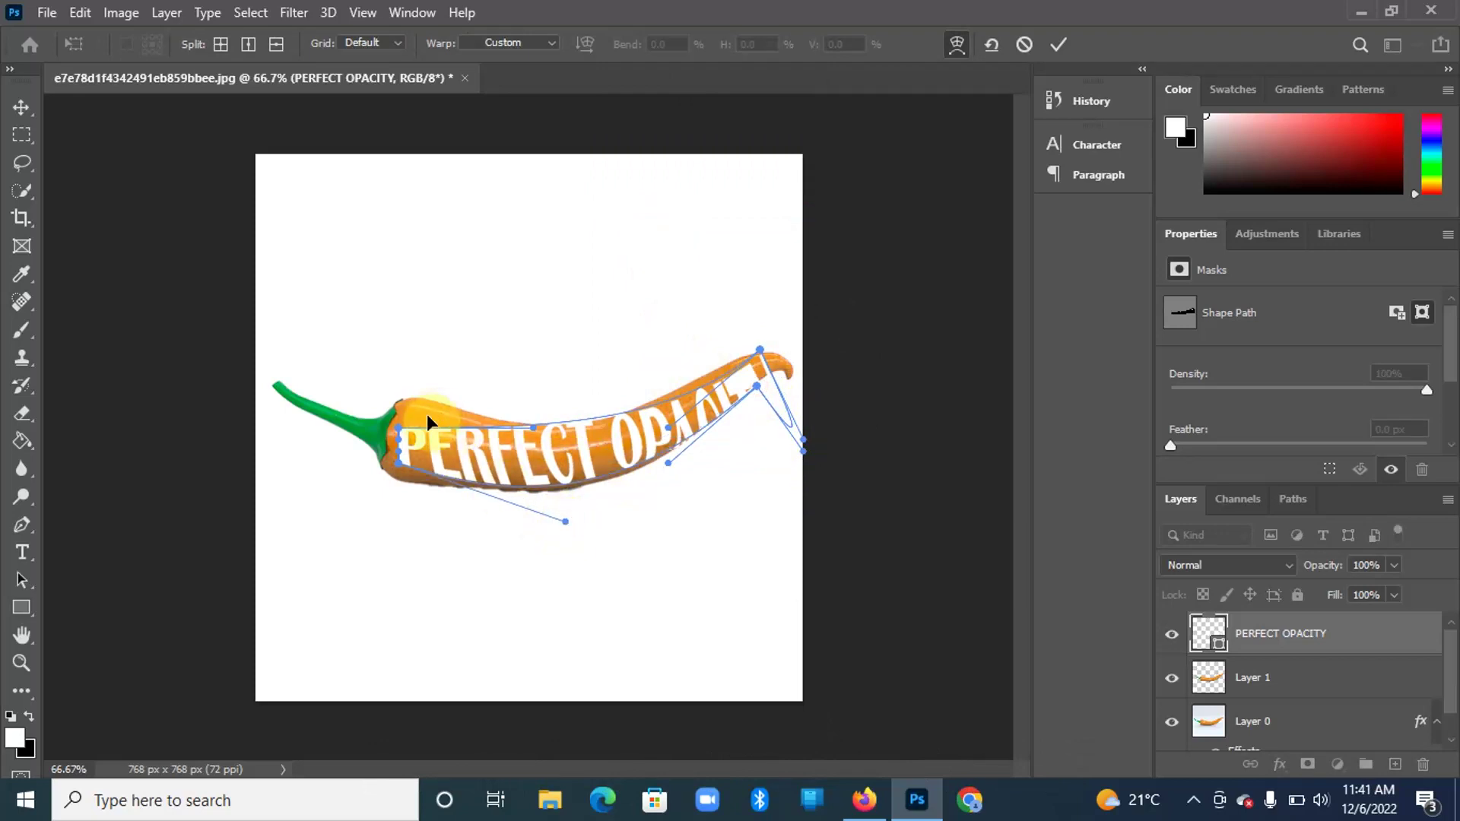
{"action": "left_click_drag", "start_coordinate": [401, 435], "coordinate": [409, 399]}
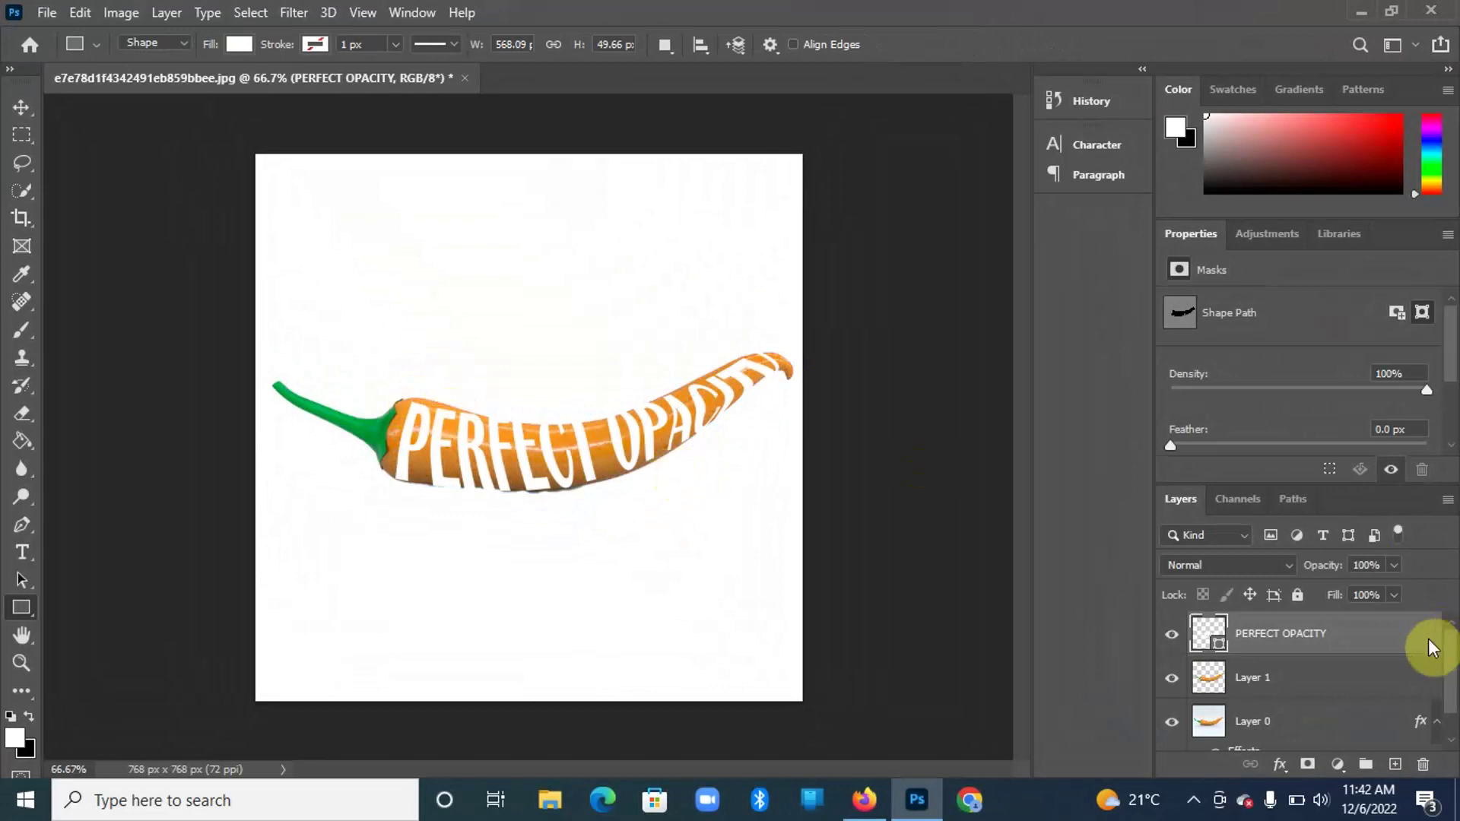
Make the text layer a smart object, load its letter pixels, and mask Layer 1 with them.
{"action": "right_click", "coordinate": [1348, 636]}
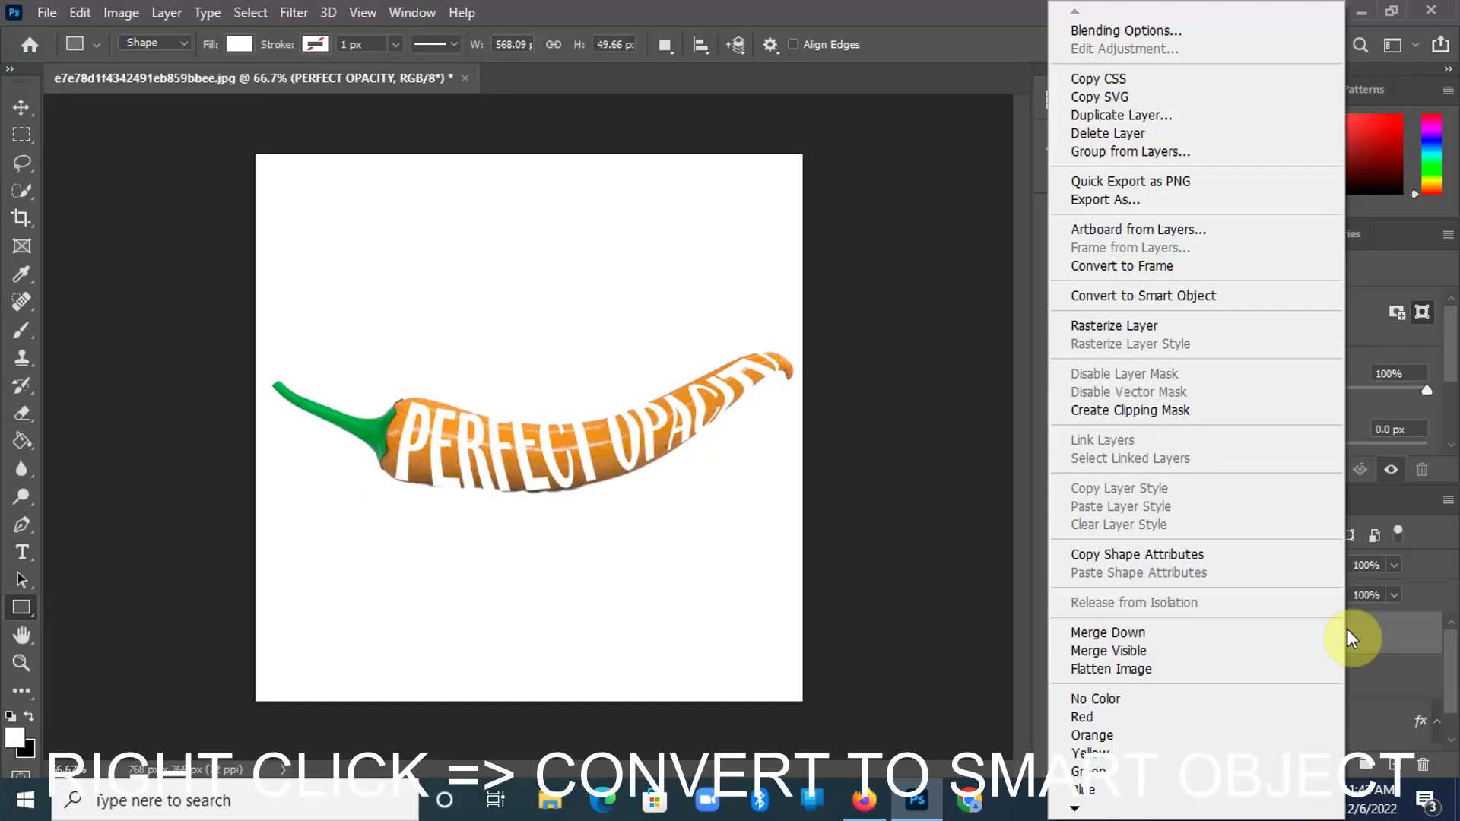
{"action": "left_click", "coordinate": [1148, 297]}
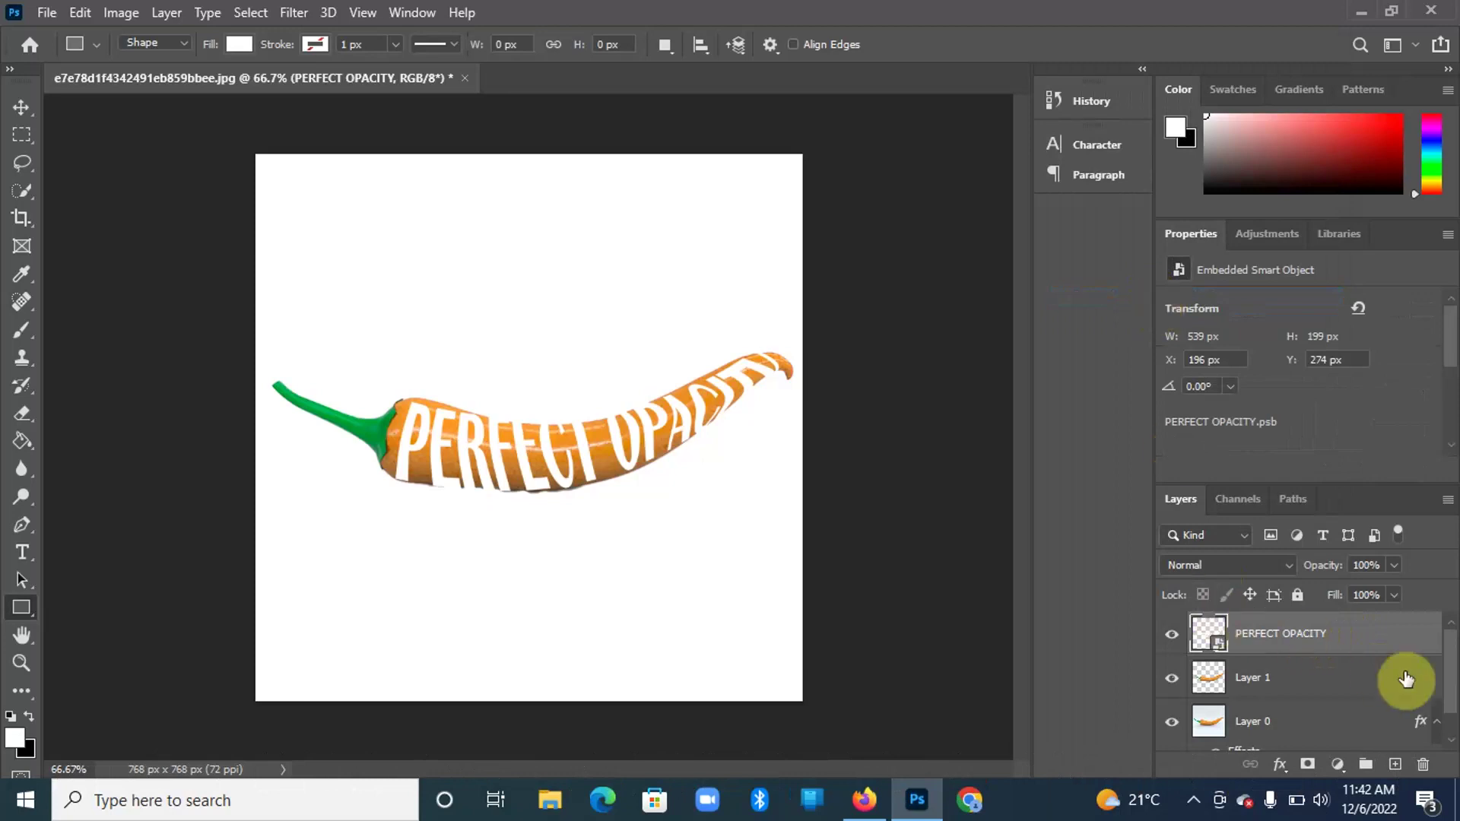
{"action": "right_click", "coordinate": [1219, 644]}
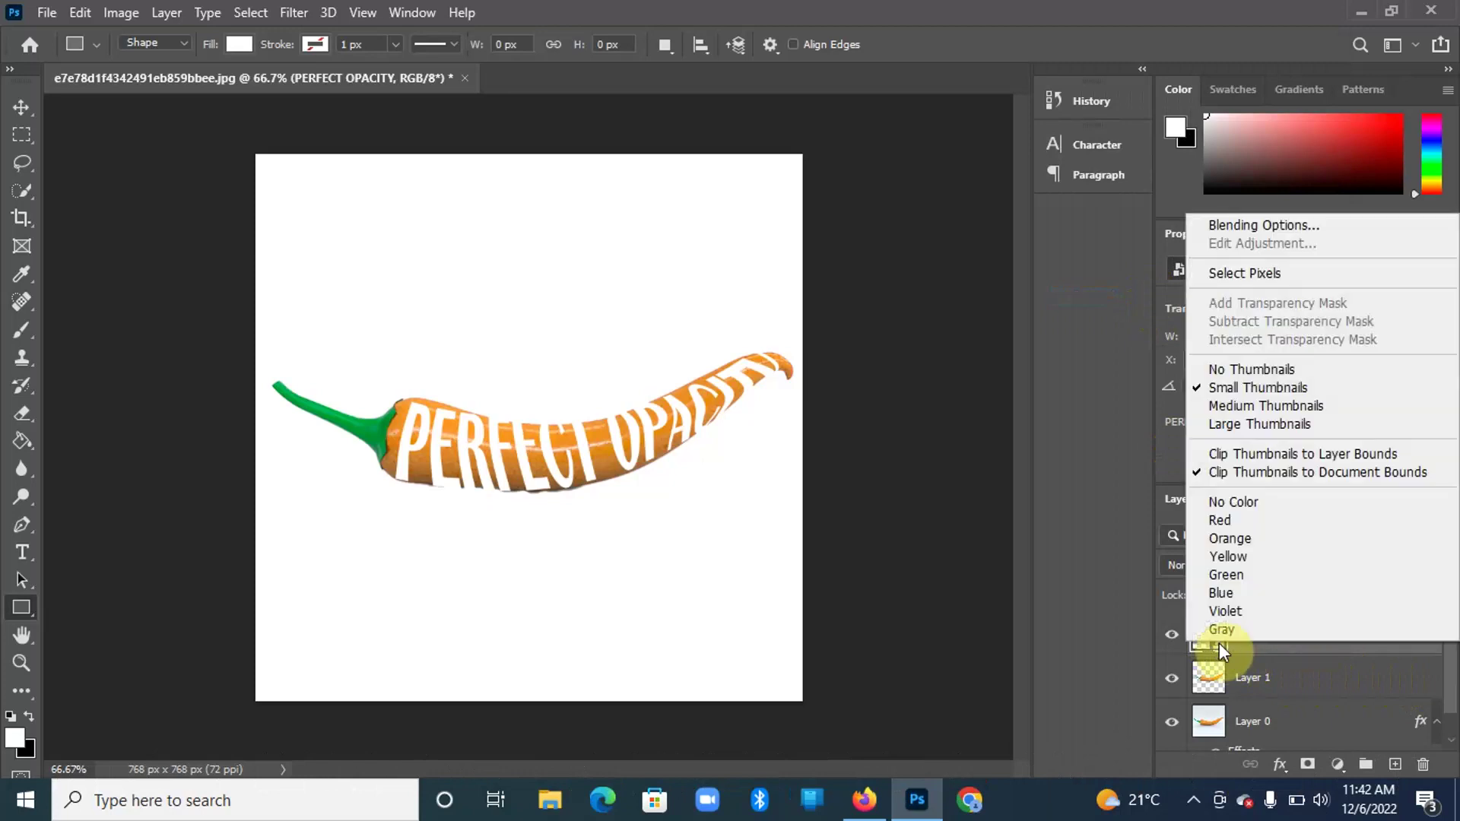
{"action": "left_click", "coordinate": [1254, 276]}
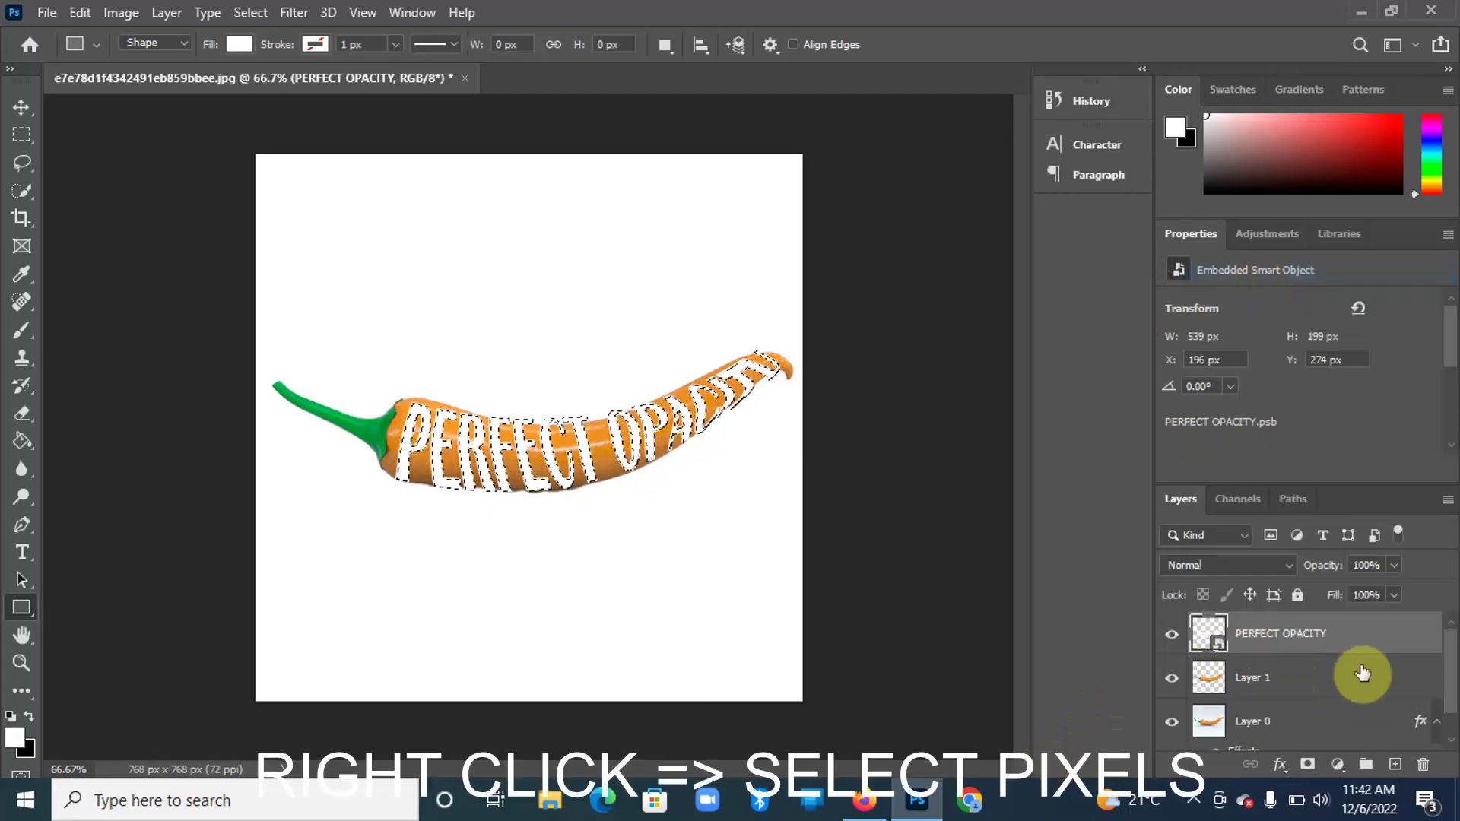
{"action": "left_click", "coordinate": [1302, 683]}
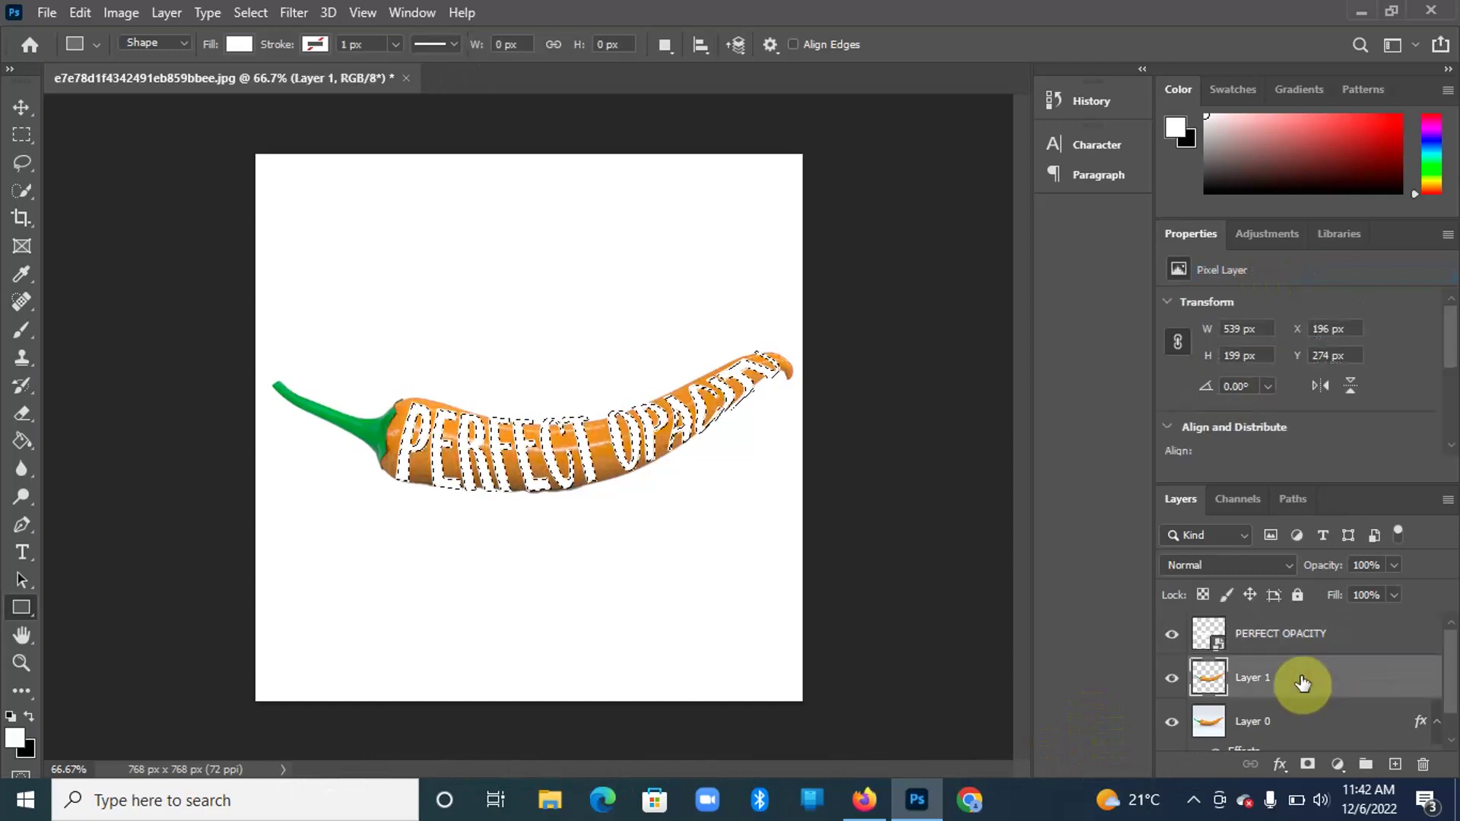
{"action": "left_click", "coordinate": [1307, 766]}
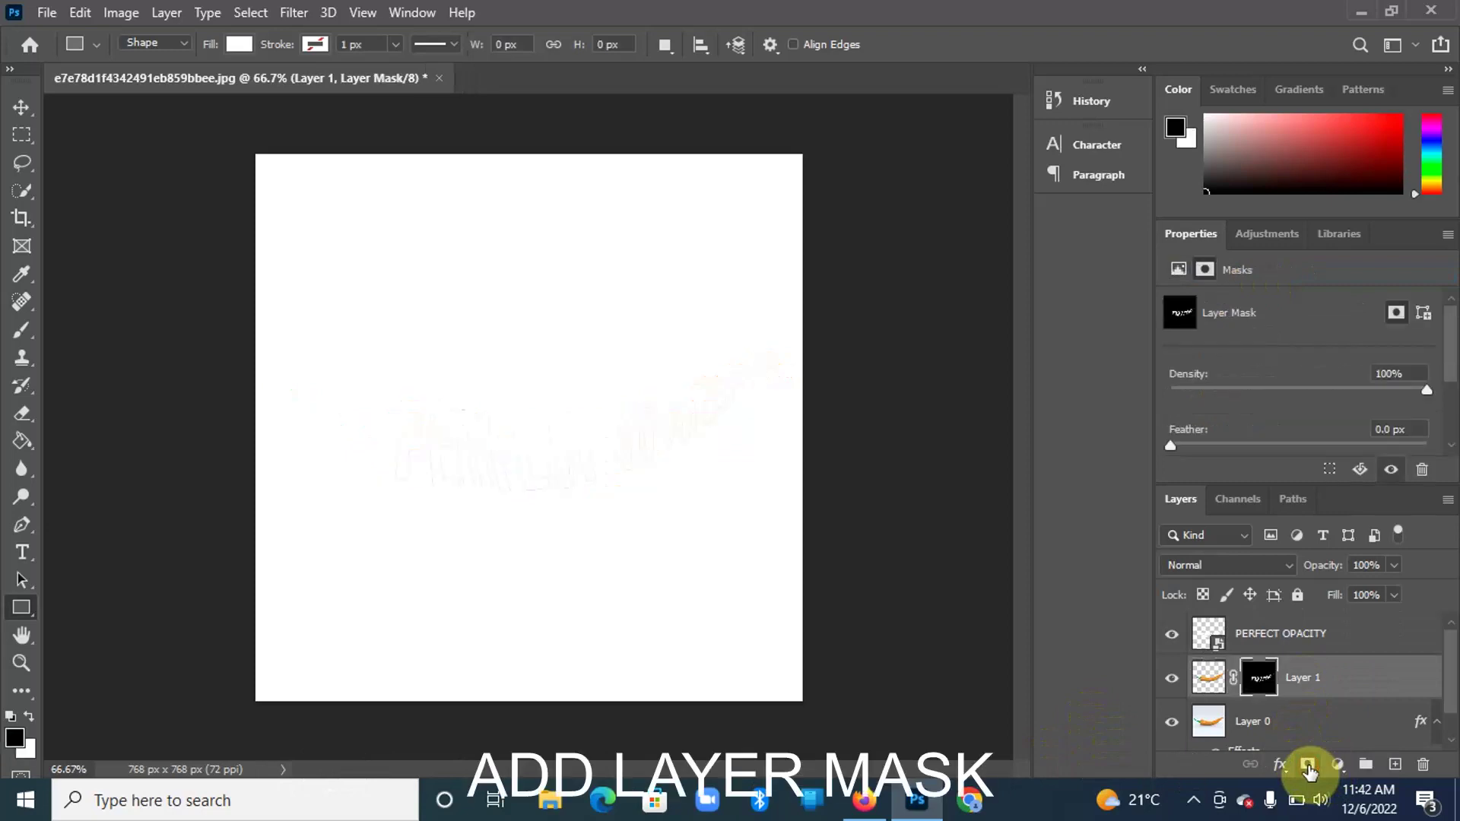
Hide the white PERFECT OPACITY layer and target Layer 1's mask for editing.
{"action": "left_click", "coordinate": [1173, 641]}
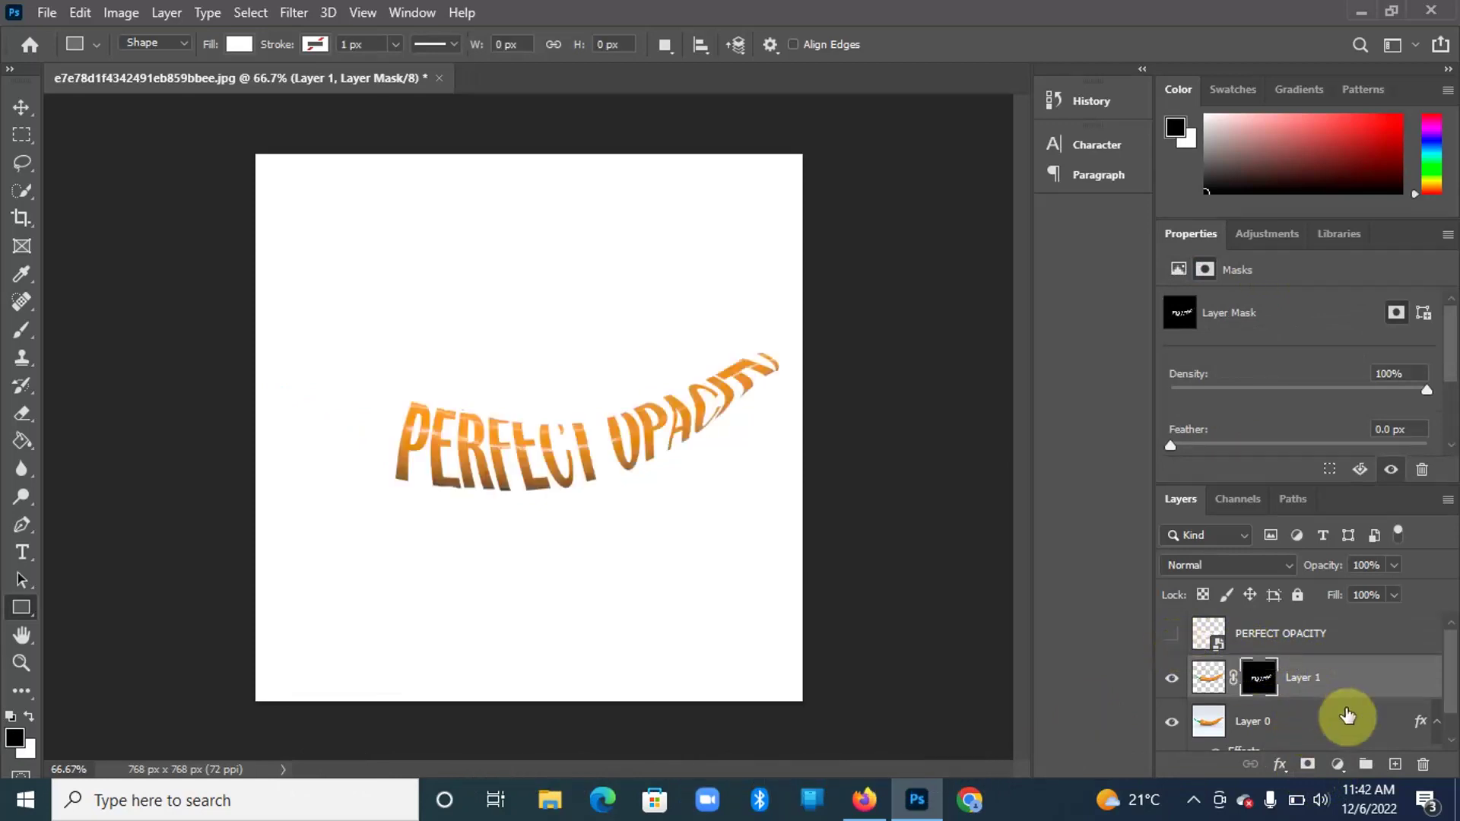
{"action": "left_click", "coordinate": [1256, 683]}
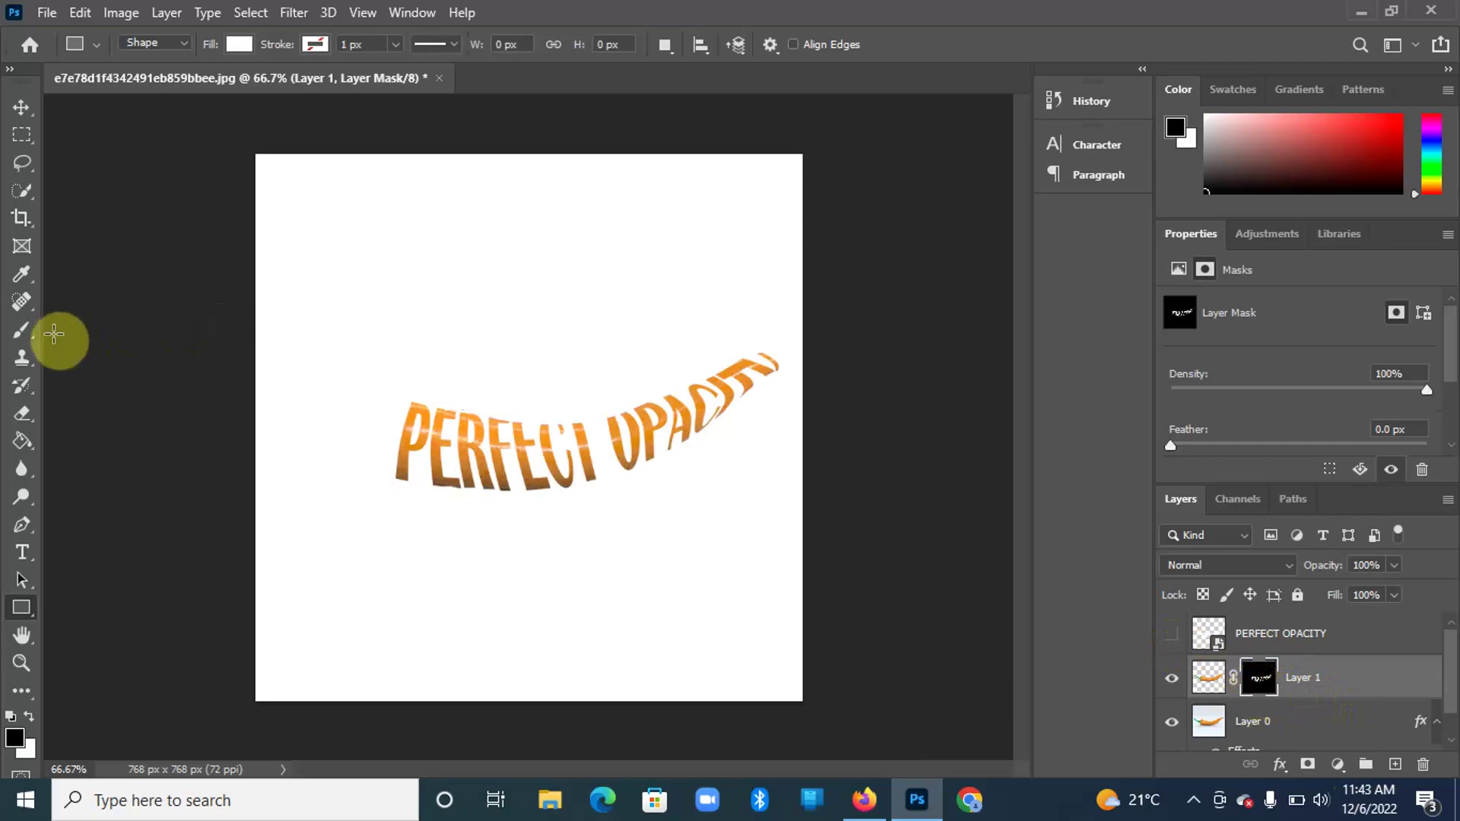
{"action": "left_click", "coordinate": [23, 414]}
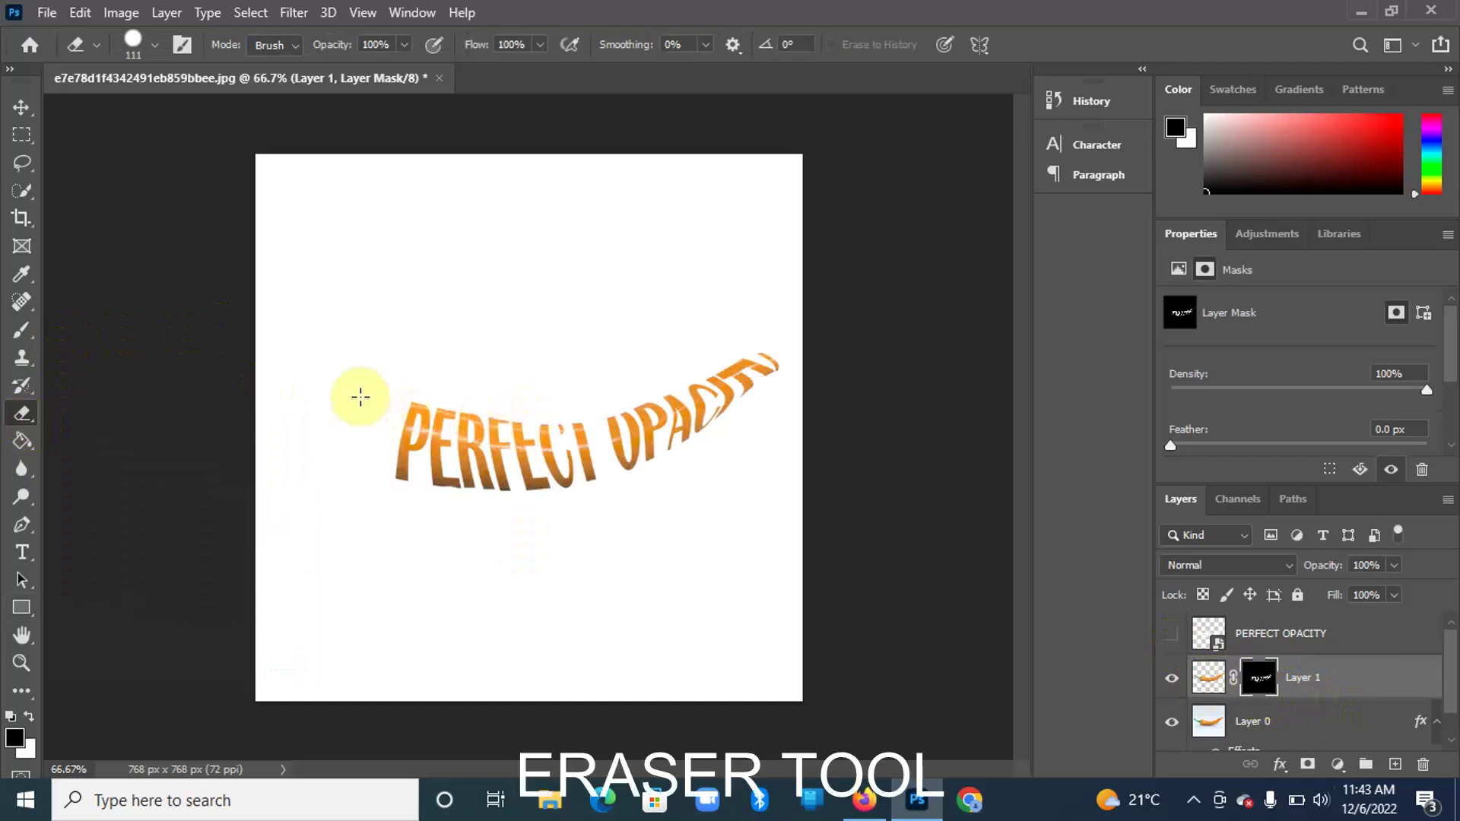
Erase on Layer 1's mask to reveal the green stem left of the P.
{"action": "mouse_move", "coordinate": [359, 402]}
{"action": "left_mouse_down"}
{"action": "mouse_move", "coordinate": [356, 436]}
{"action": "mouse_move", "coordinate": [293, 395]}
{"action": "mouse_move", "coordinate": [362, 476]}
{"action": "left_mouse_up"}
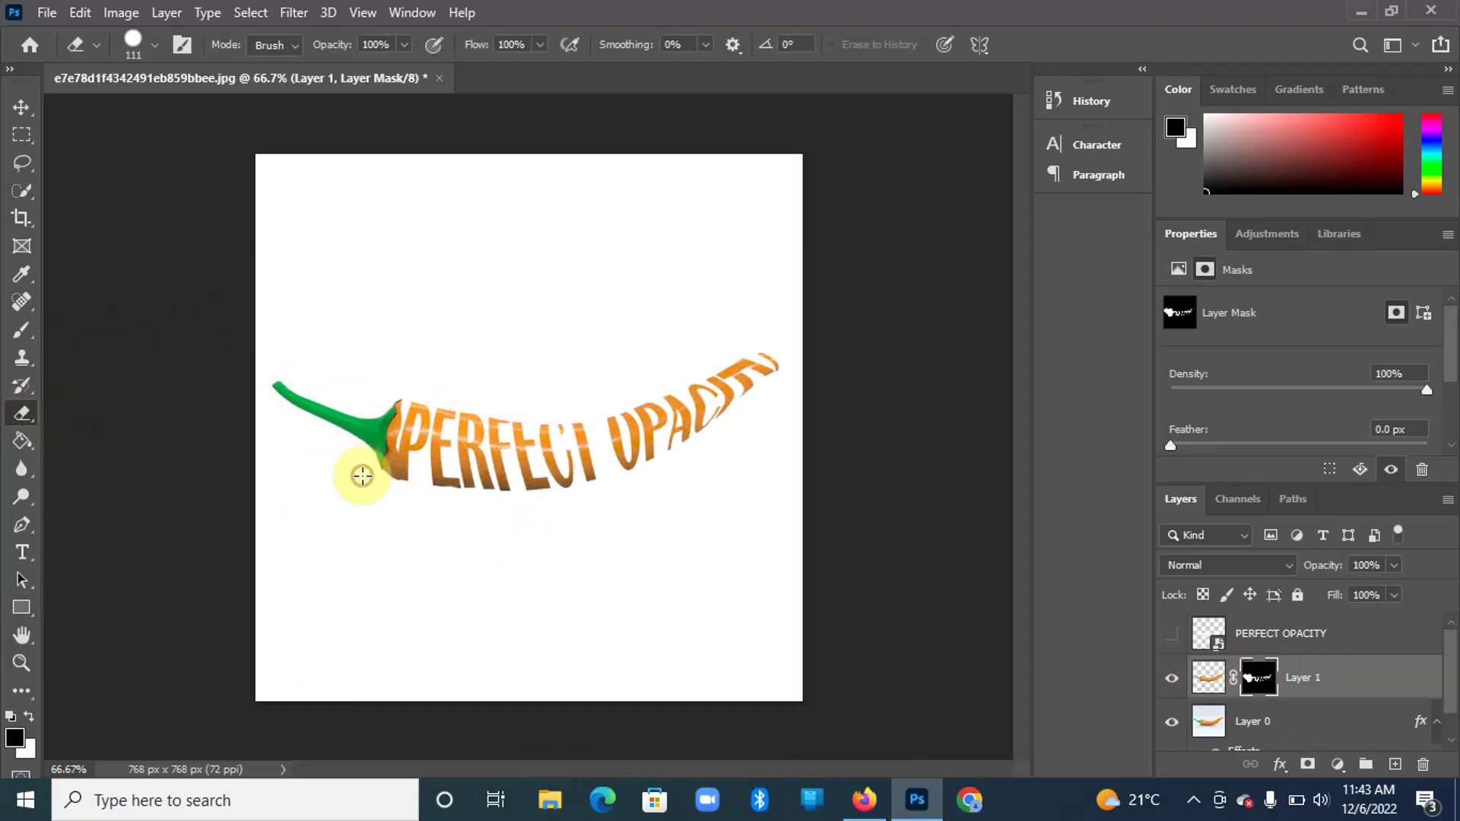
{"action": "key", "text": "ctrl+z"}
{"action": "mouse_move", "coordinate": [361, 438]}
{"action": "left_mouse_down"}
{"action": "mouse_move", "coordinate": [353, 411]}
{"action": "mouse_move", "coordinate": [352, 431]}
{"action": "mouse_move", "coordinate": [308, 403]}
{"action": "left_mouse_up"}
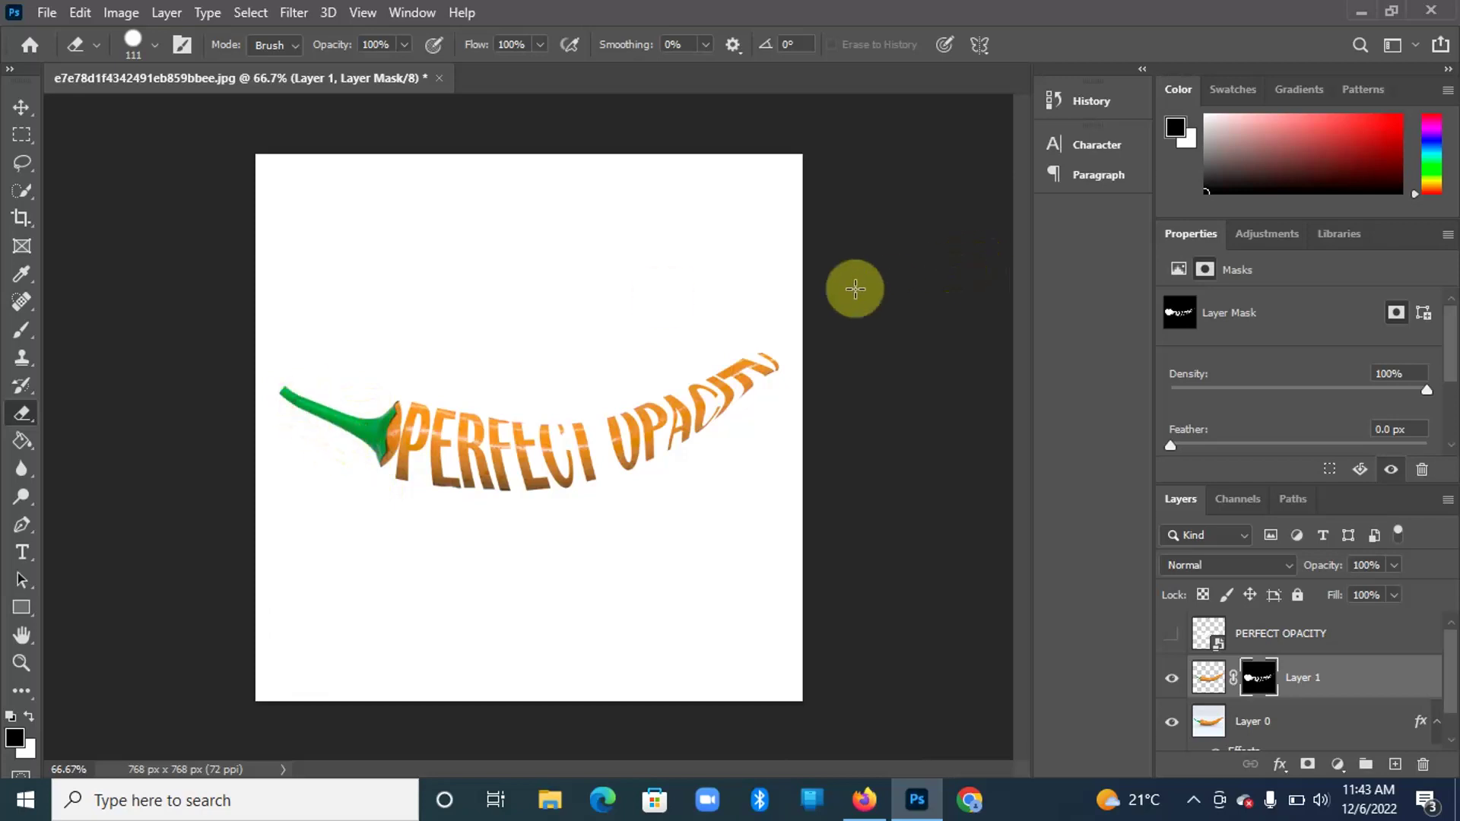
With a 48 px eraser, reveal the pepper's curled tip and tidy the area around the stem.
{"action": "left_click", "coordinate": [155, 49]}
{"action": "left_click_drag", "start_coordinate": [185, 106], "coordinate": [152, 112]}
{"action": "left_click", "coordinate": [781, 319]}
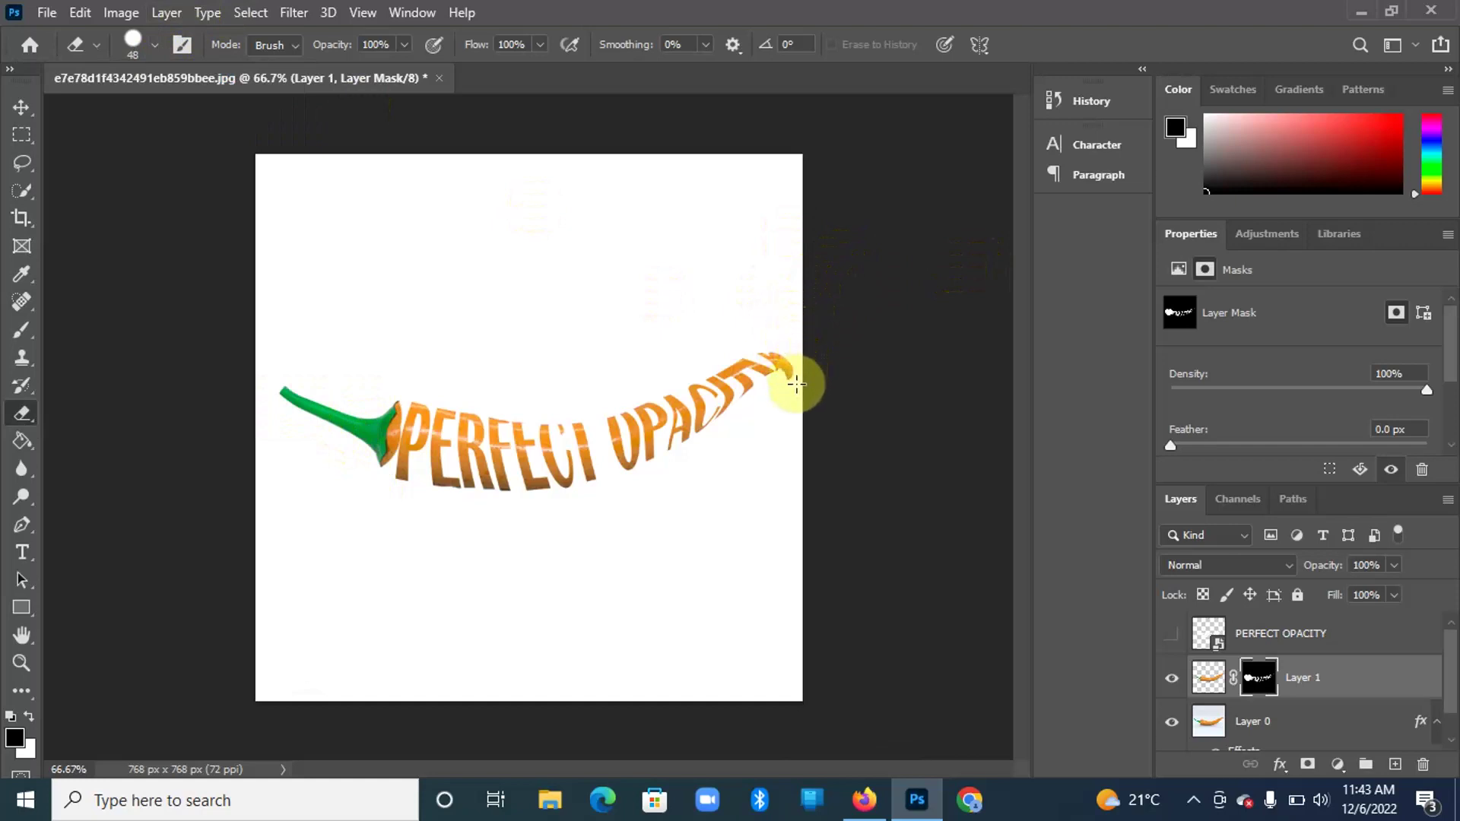
{"action": "mouse_move", "coordinate": [778, 420]}
{"action": "left_mouse_down"}
{"action": "mouse_move", "coordinate": [302, 616]}
{"action": "mouse_move", "coordinate": [251, 586]}
{"action": "left_mouse_up"}
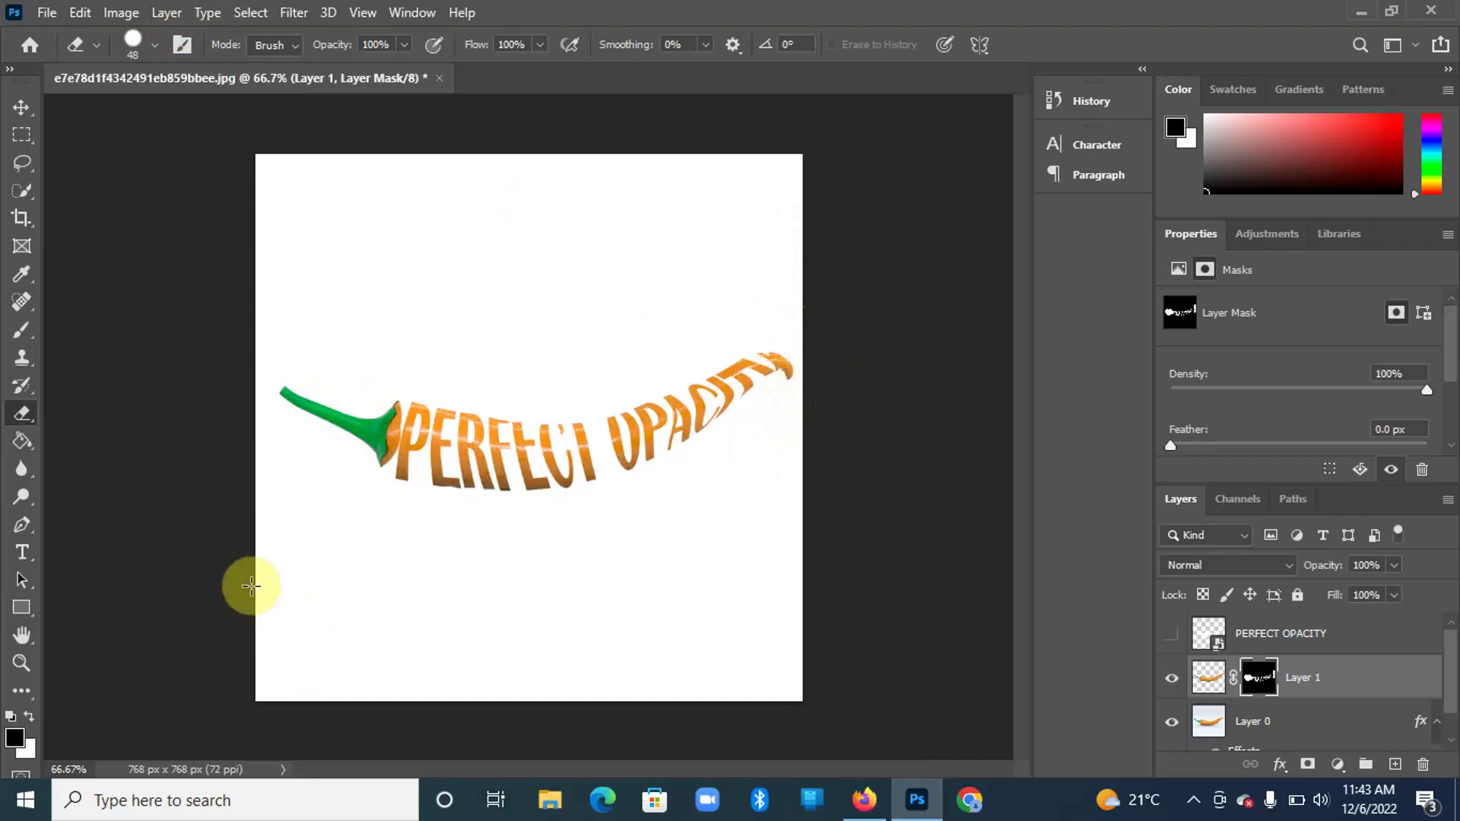
{"action": "left_click_drag", "start_coordinate": [364, 456], "coordinate": [368, 466]}
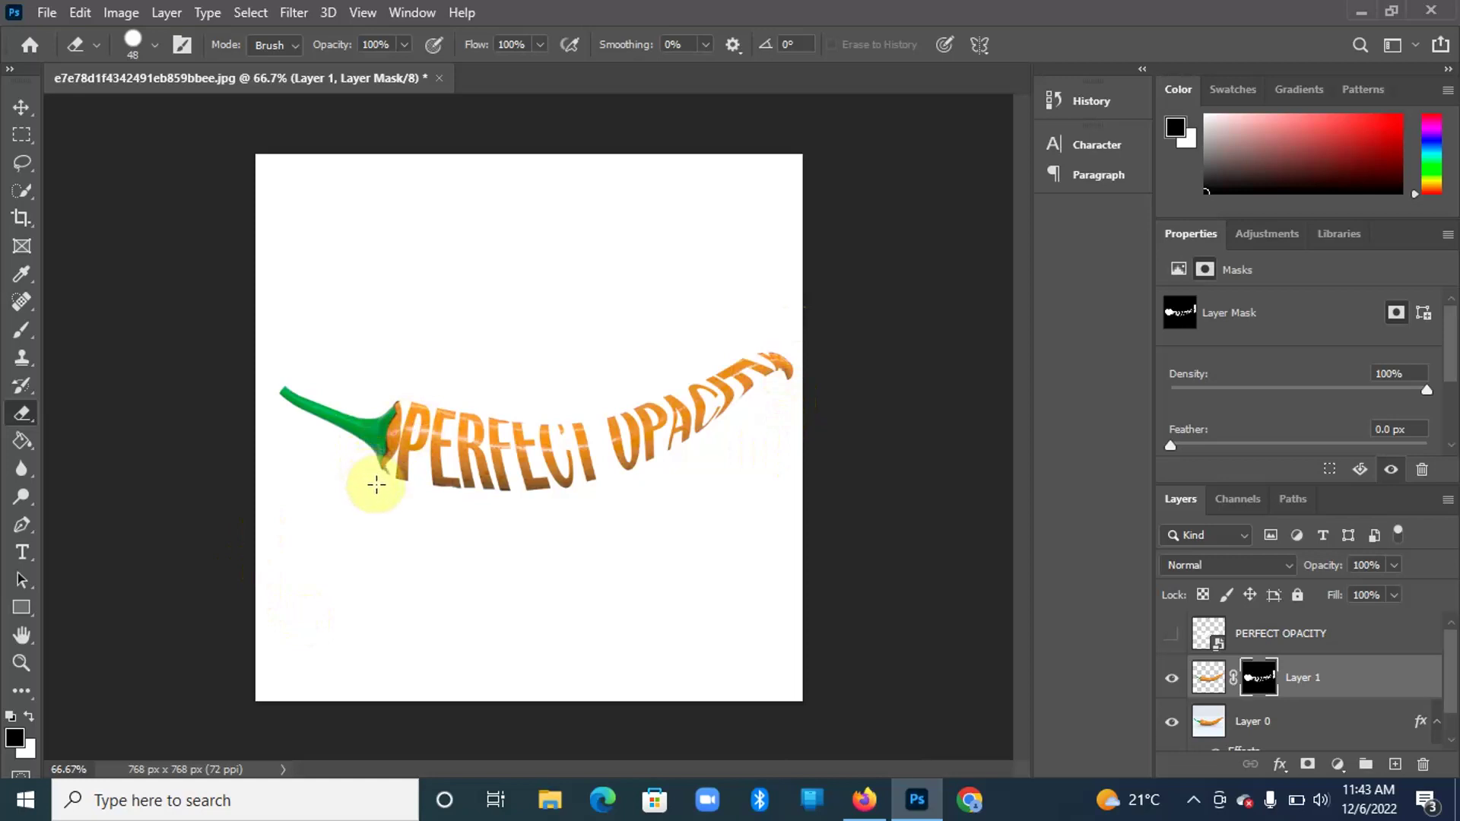
{"action": "mouse_move", "coordinate": [383, 489]}
{"action": "left_mouse_down"}
{"action": "mouse_move", "coordinate": [365, 404]}
{"action": "mouse_move", "coordinate": [400, 387]}
{"action": "mouse_move", "coordinate": [808, 375]}
{"action": "mouse_move", "coordinate": [786, 385]}
{"action": "mouse_move", "coordinate": [796, 367]}
{"action": "mouse_move", "coordinate": [775, 343]}
{"action": "mouse_move", "coordinate": [824, 424]}
{"action": "left_mouse_up"}
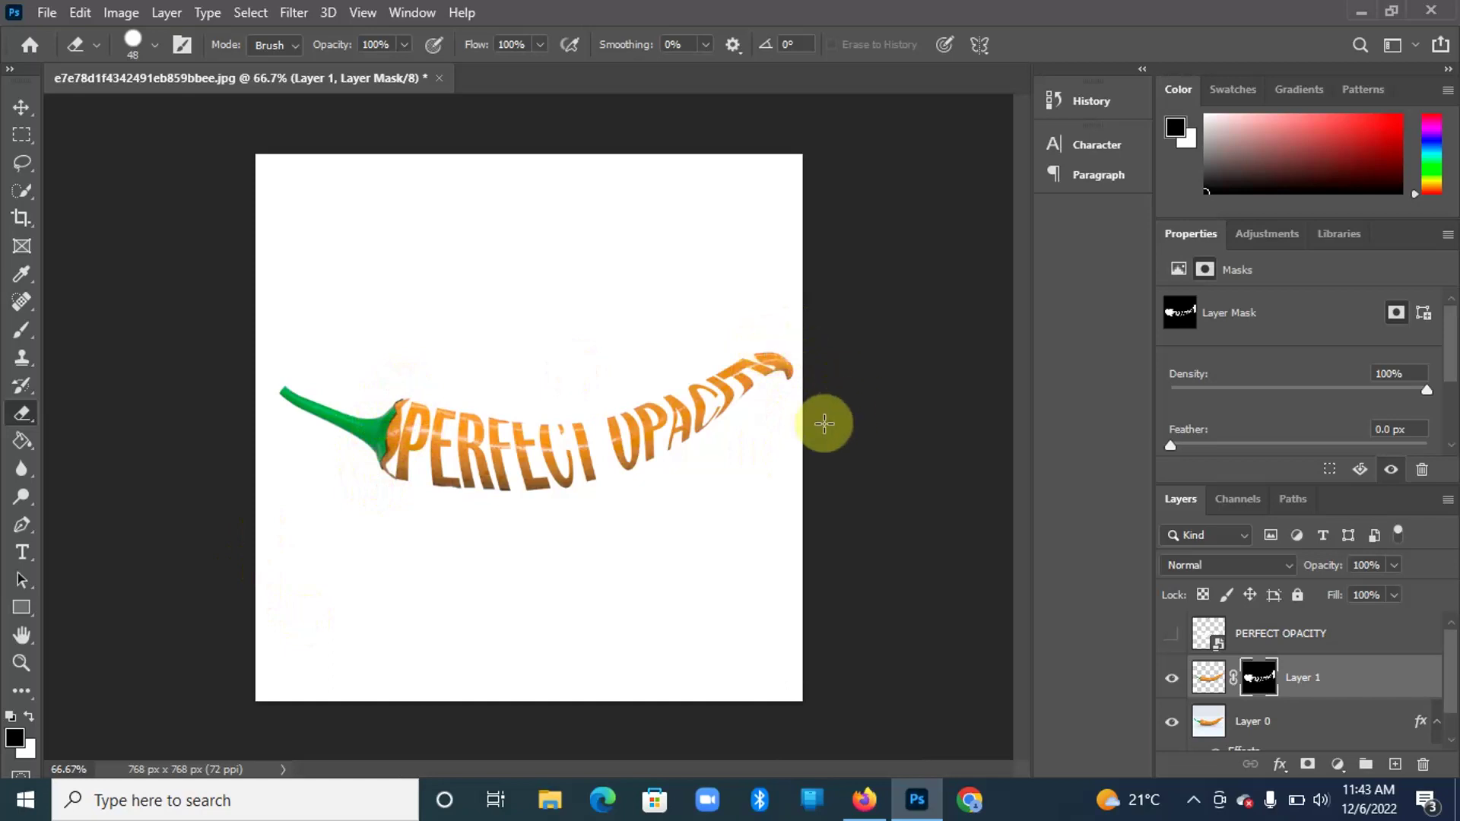